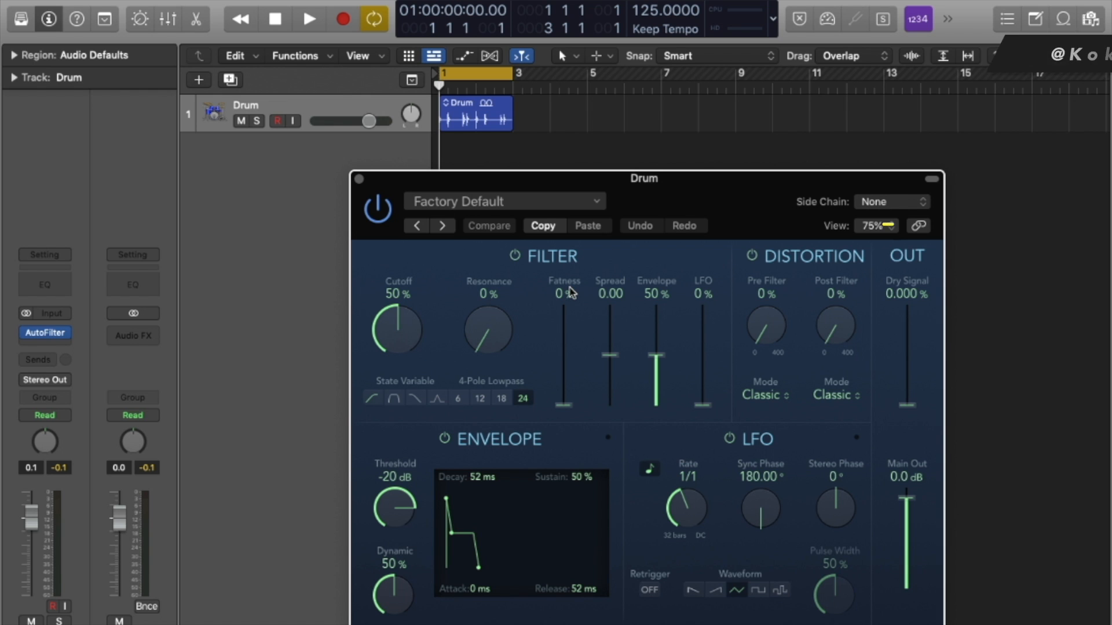
Move the AutoFilter window higher on the screen and lower its envelope Threshold to -100 dB.
drag(646, 179, 662, 33)
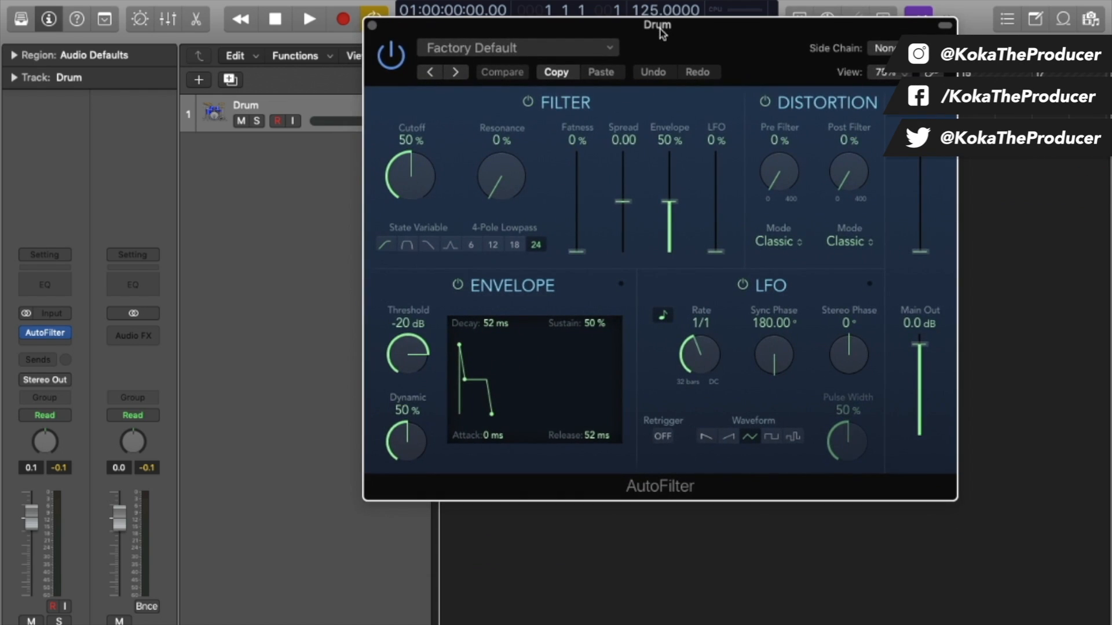
drag(407, 353, 408, 395)
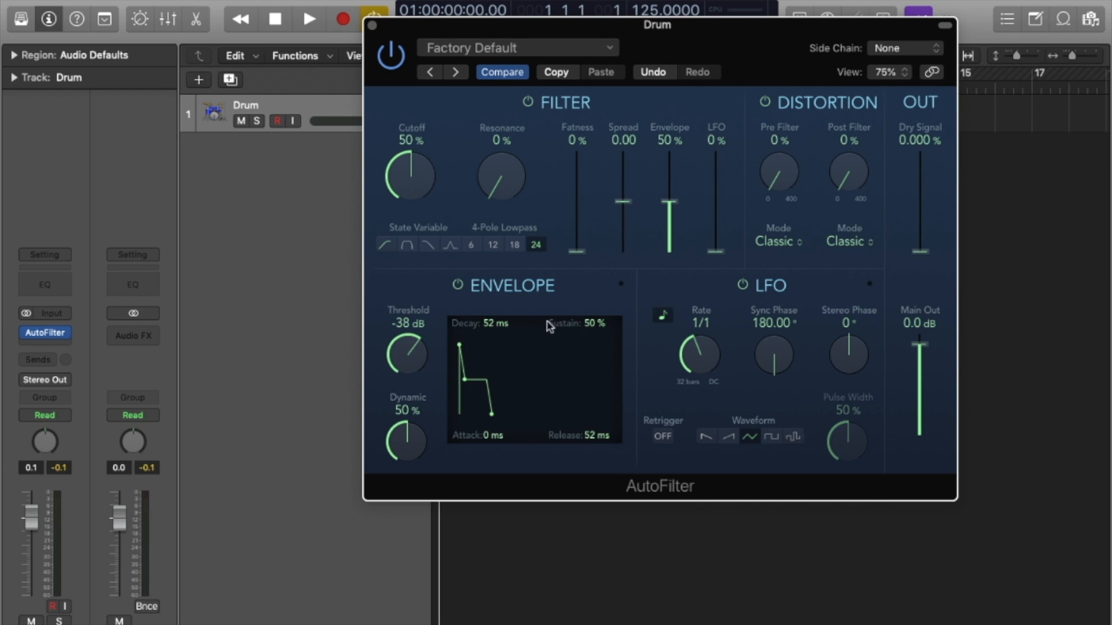
drag(407, 356, 427, 508)
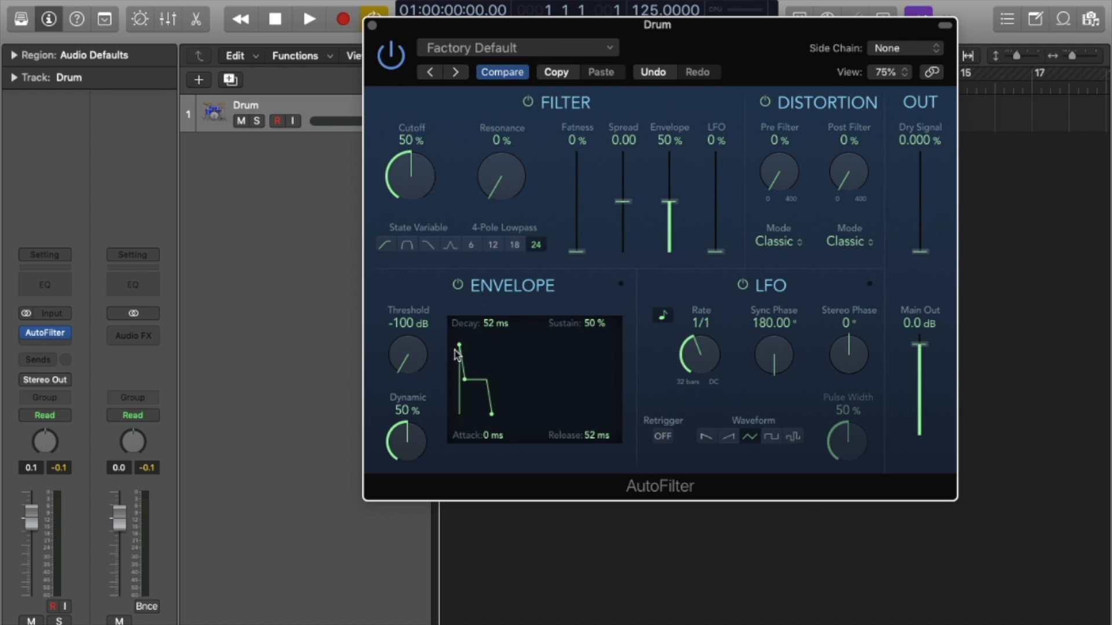
Set the AutoFilter envelope's Attack to 328 ms and the Post Filter distortion to 56%.
drag(459, 349, 485, 352)
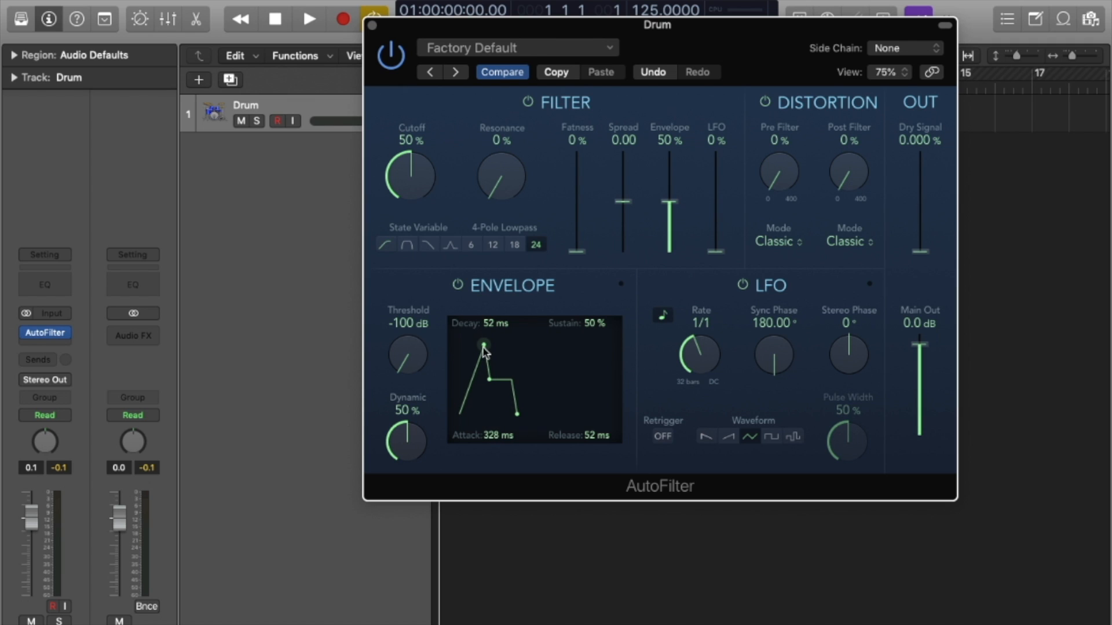
drag(853, 172, 836, 137)
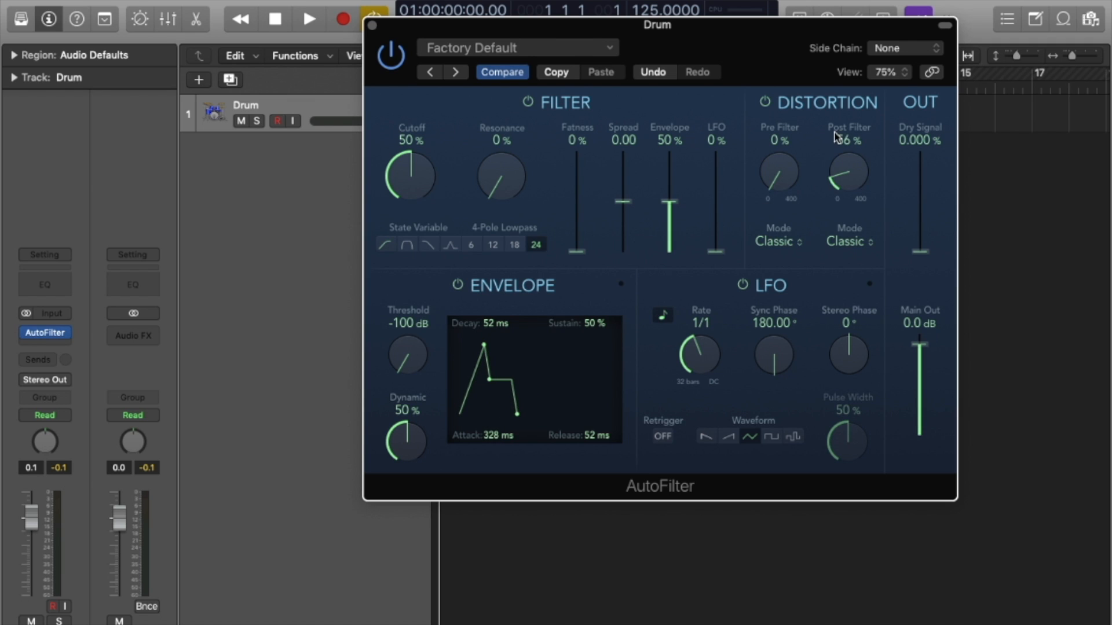
Play the drum loop while setting the AutoFilter envelope's Threshold to -31 dB and its Attack to 0 ms.
key(space)
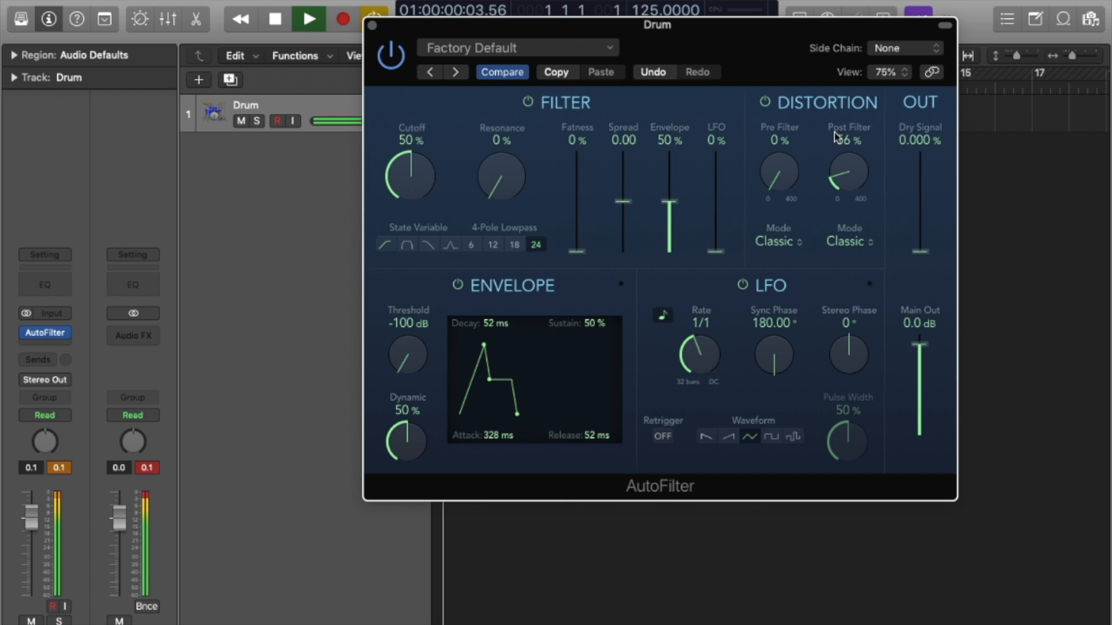
drag(406, 355, 436, 184)
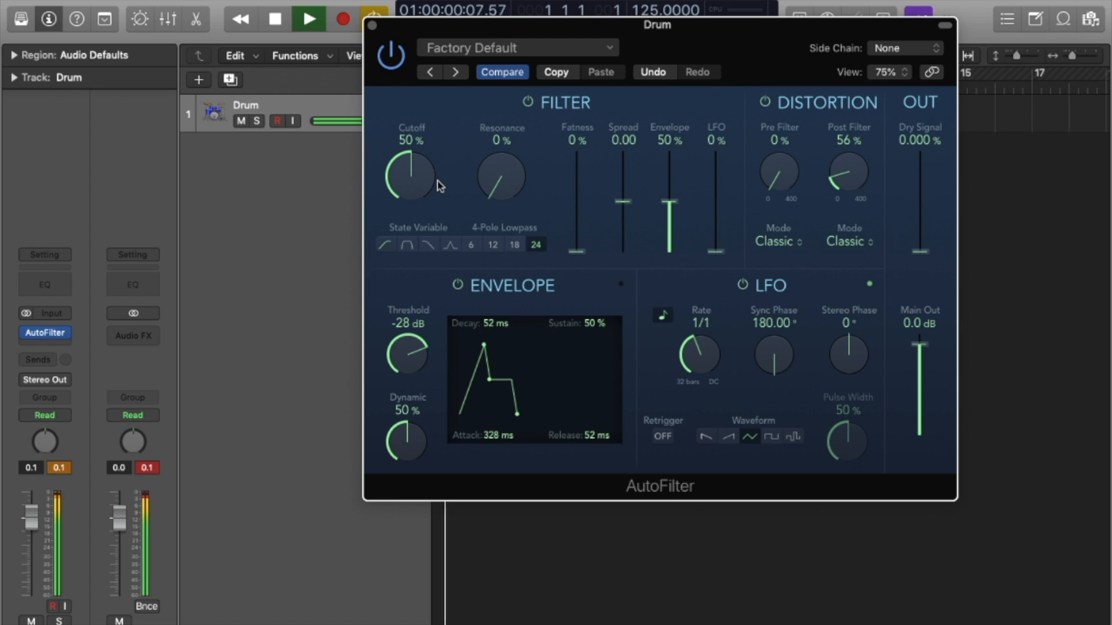
drag(484, 348, 421, 356)
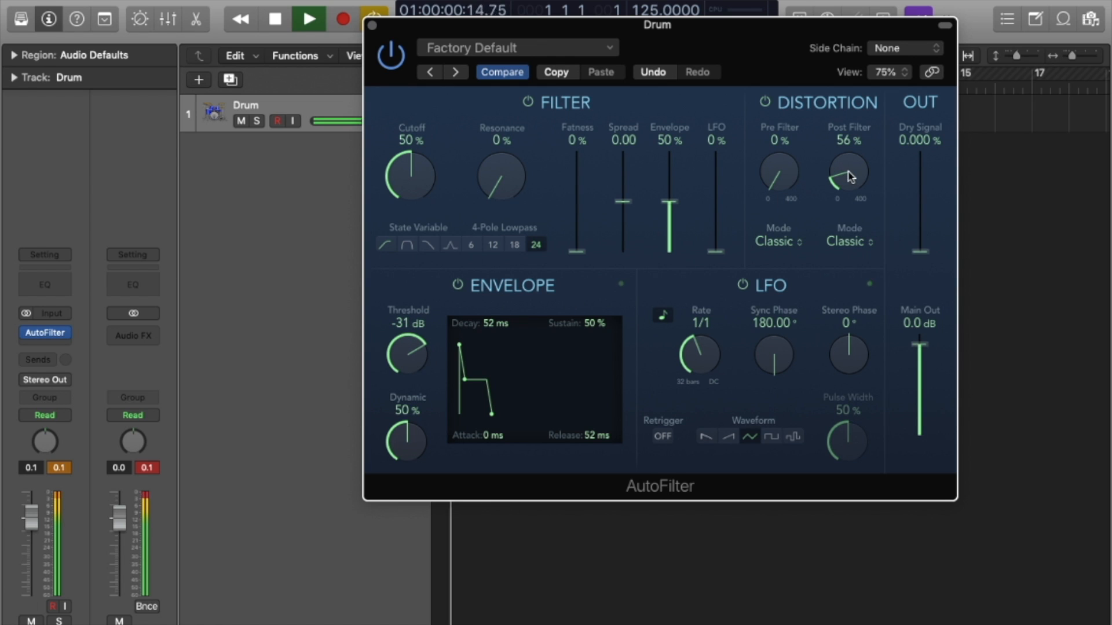
Set the Post Filter distortion to 0%, Pre Filter distortion to 56%, filter Cutoff to 94% and Resonance to 0%.
drag(846, 182, 846, 208)
drag(788, 186, 782, 152)
drag(501, 182, 502, 160)
drag(409, 182, 430, 93)
drag(502, 174, 503, 290)
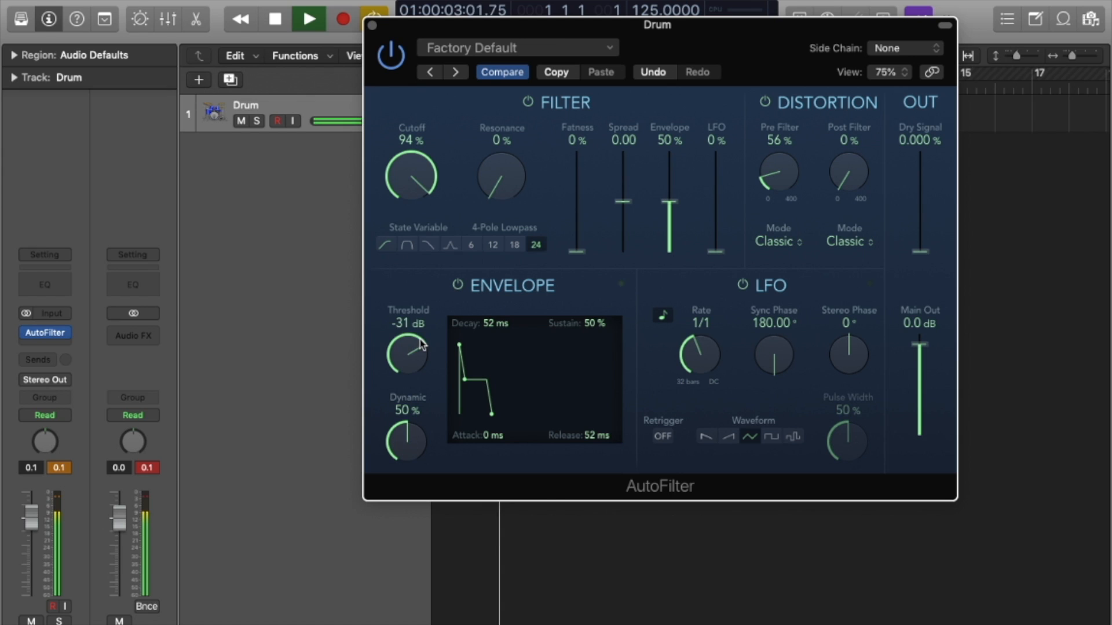
Set the envelope's Dynamic to 71% and its Threshold to -58 dB, and stop playback.
drag(407, 353, 453, 278)
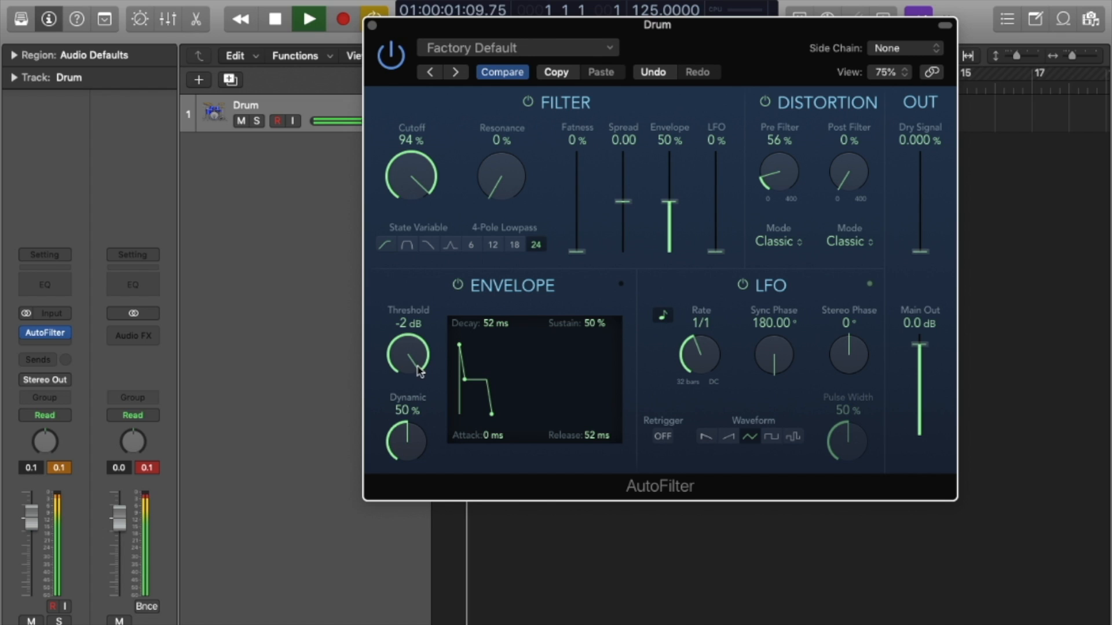
drag(406, 441, 384, 409)
drag(418, 353, 402, 481)
key(space)
Replace AutoFilter on the Drum track with the stereo EVOC 20 Filterbank.
click(64, 333)
mouse_move(156, 524)
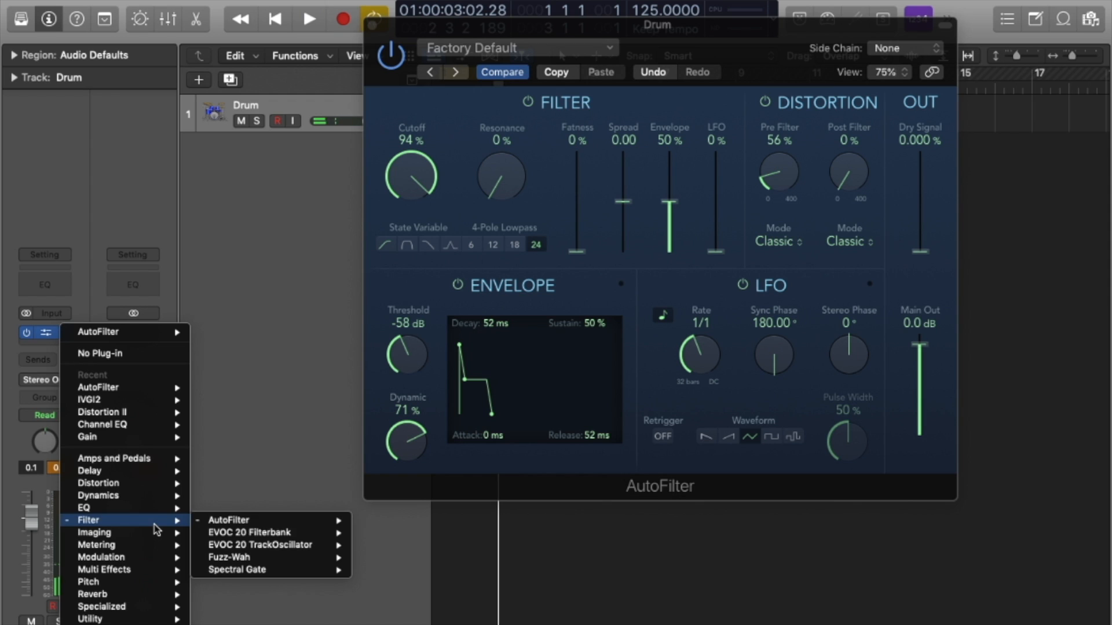
mouse_move(327, 533)
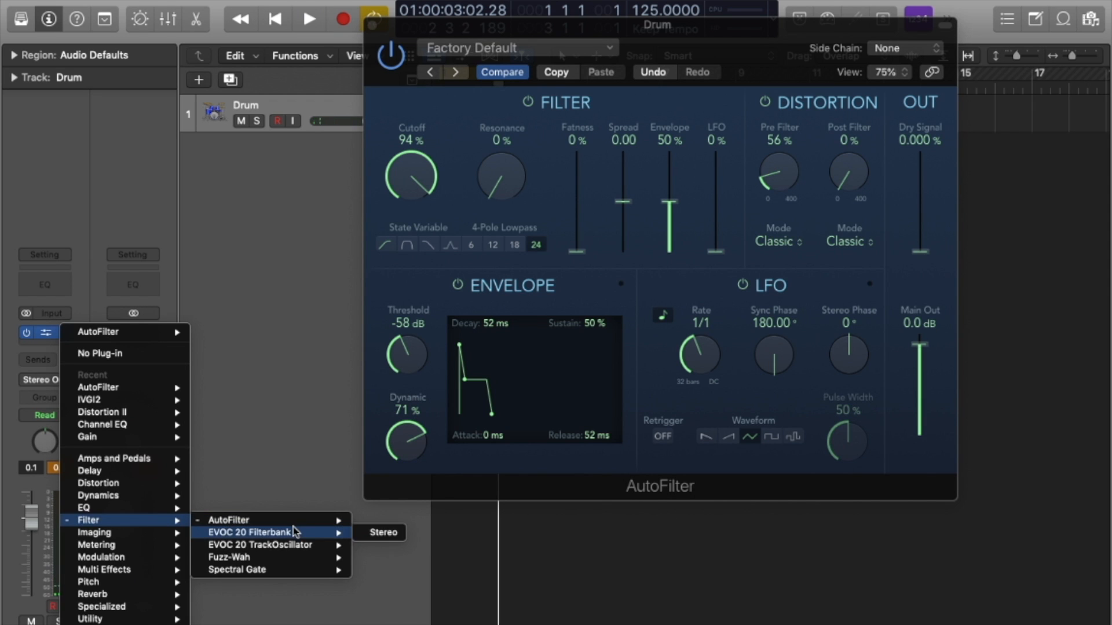
click(384, 533)
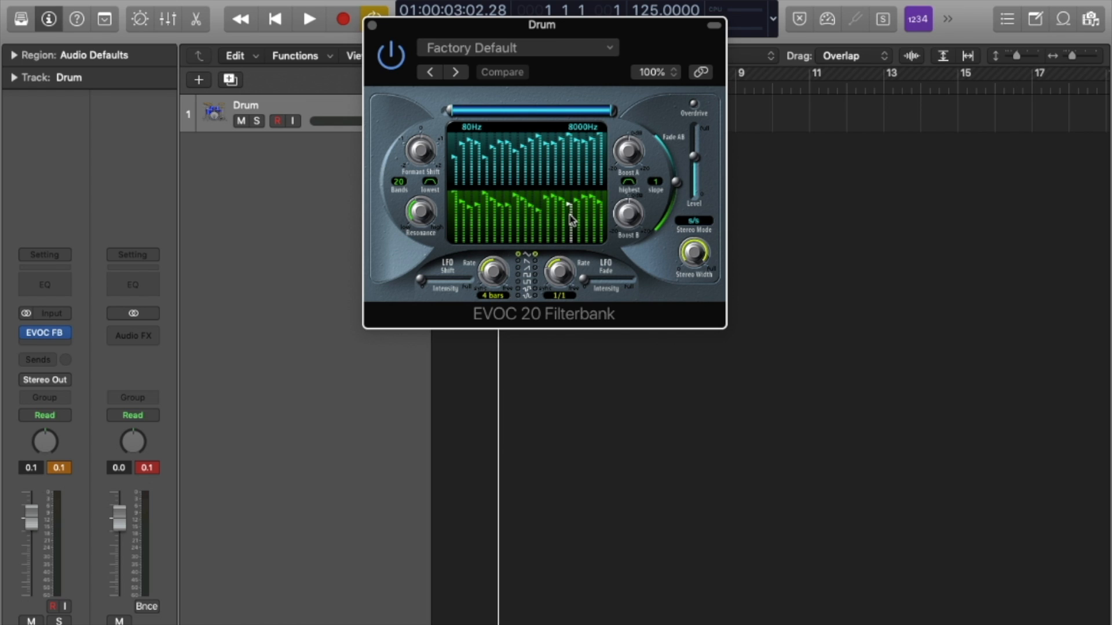
Play the drums, lower the highest blue band and the lowest green and blue bands to minimum, and reduce Resonance.
key(space)
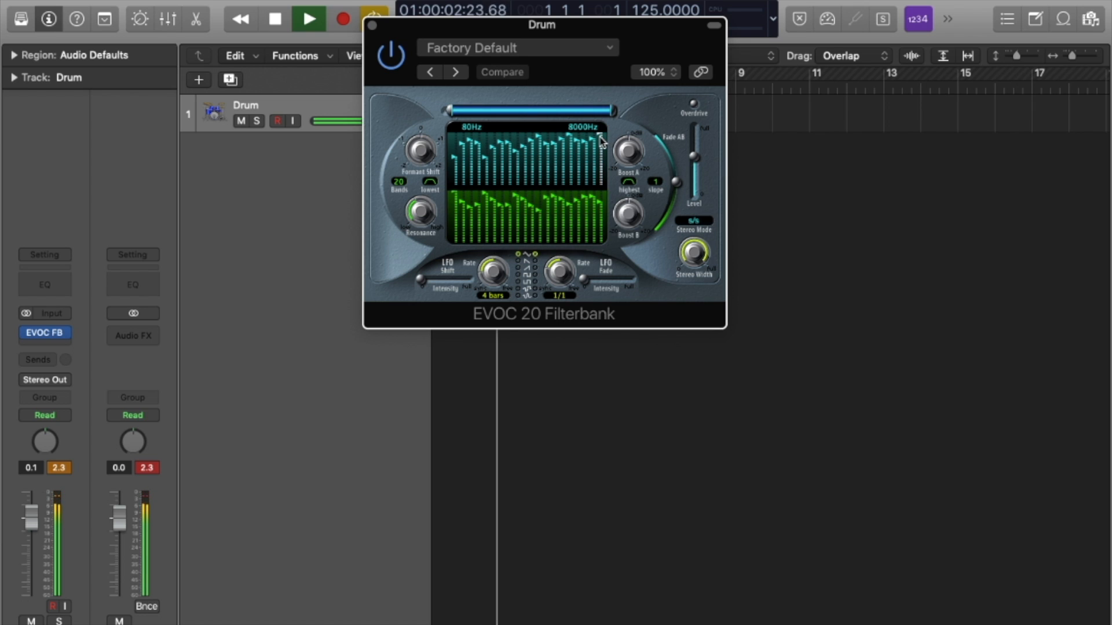
drag(600, 138, 597, 200)
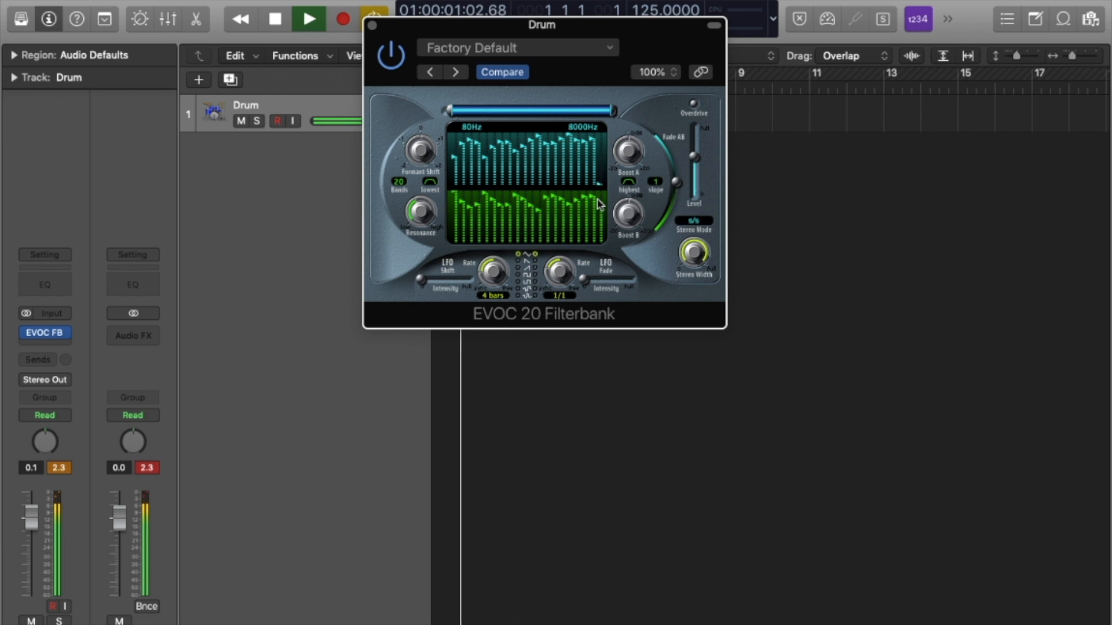
drag(454, 193, 454, 241)
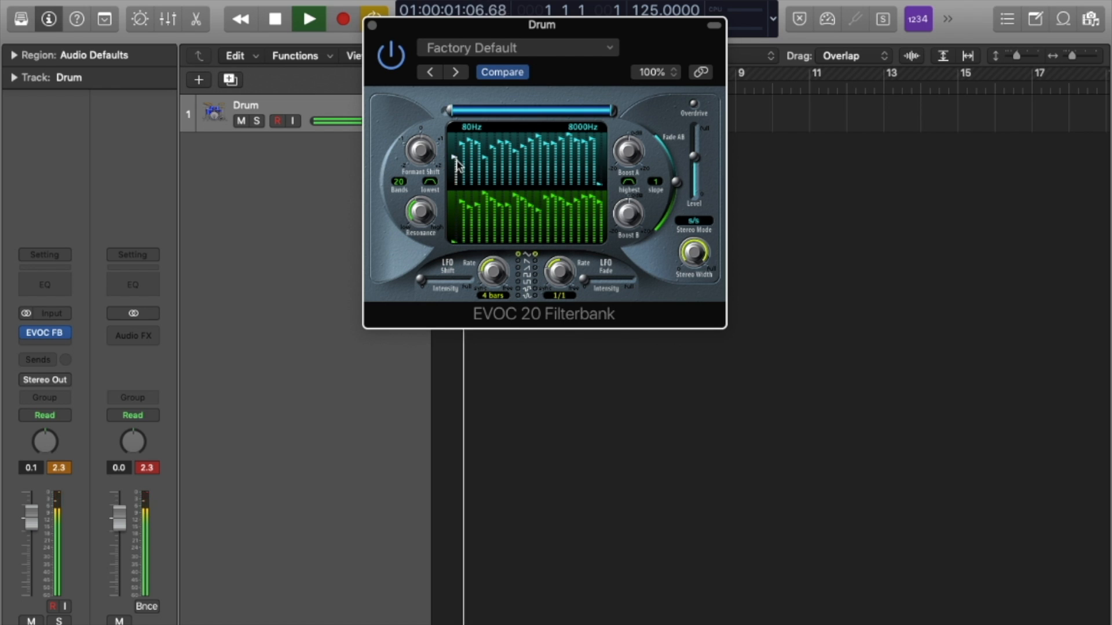
drag(423, 211, 442, 252)
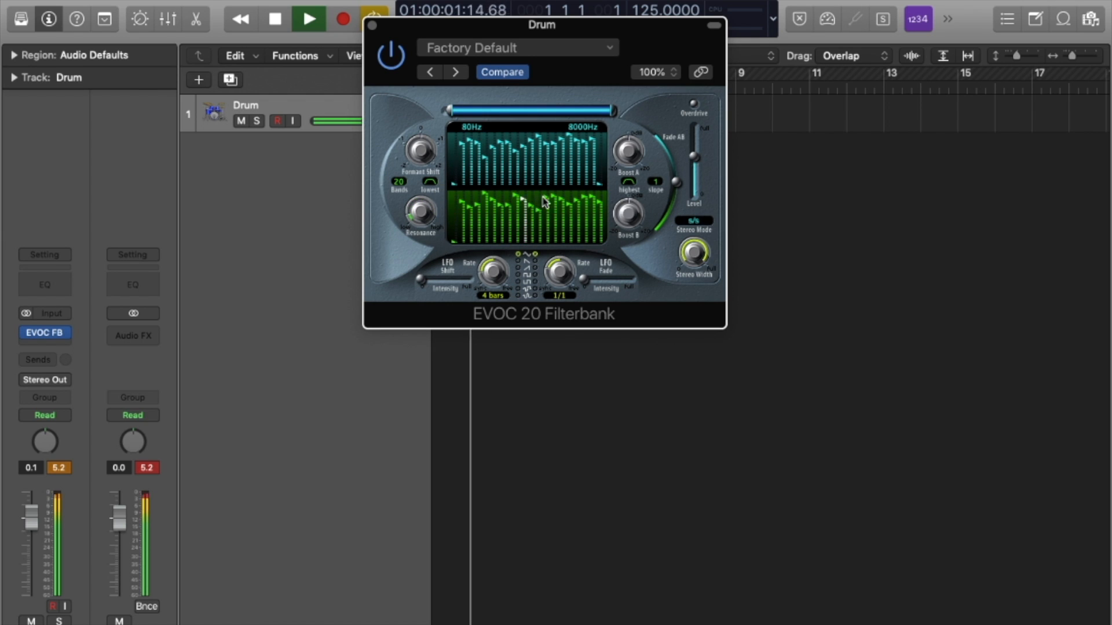
Audition the Filterbank presets Deep Space, Formant Morph and Format Phaser, and stop playback.
click(529, 51)
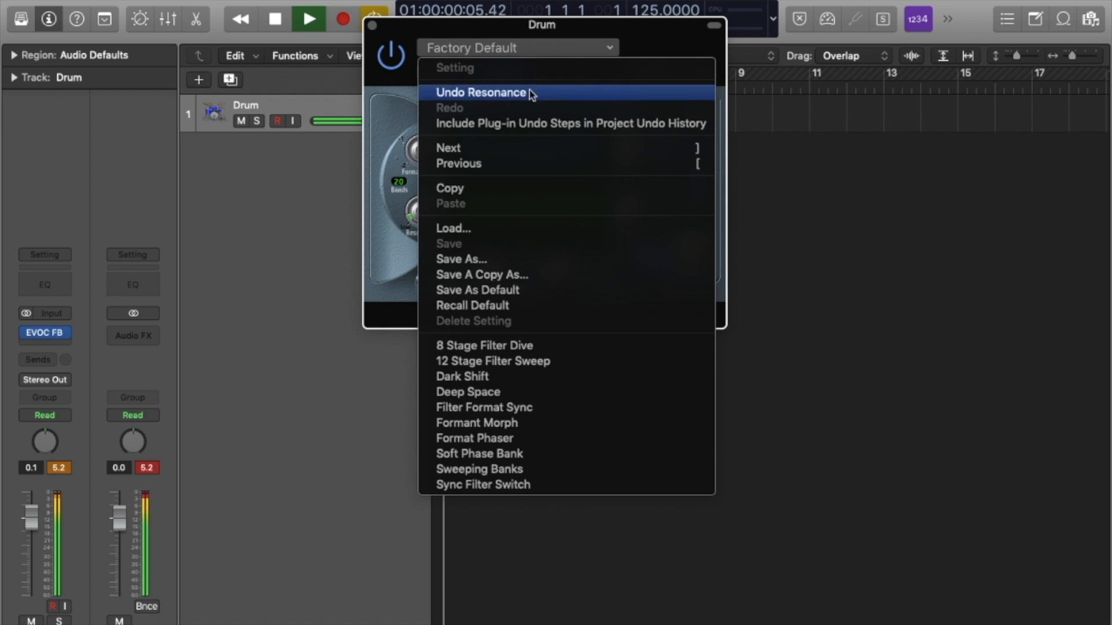
click(592, 394)
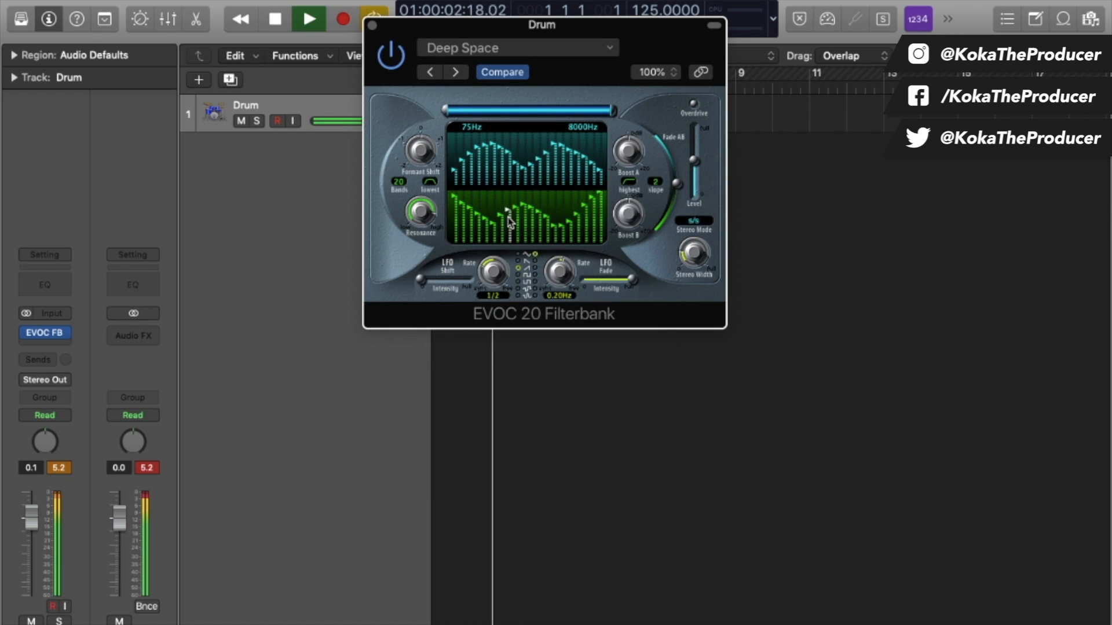
click(568, 48)
click(515, 427)
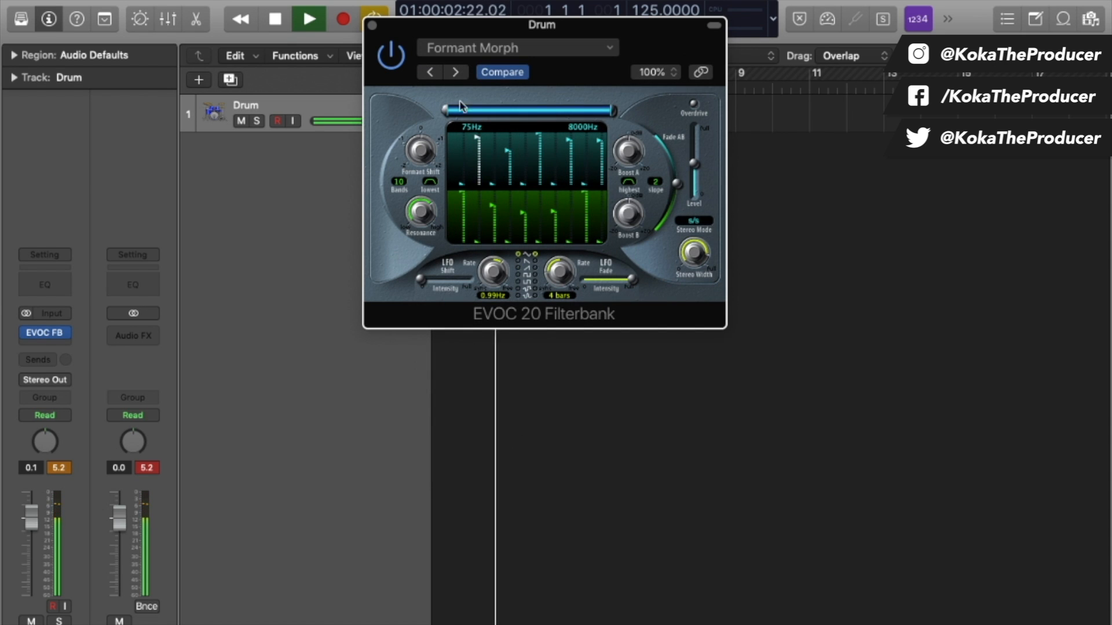
click(456, 73)
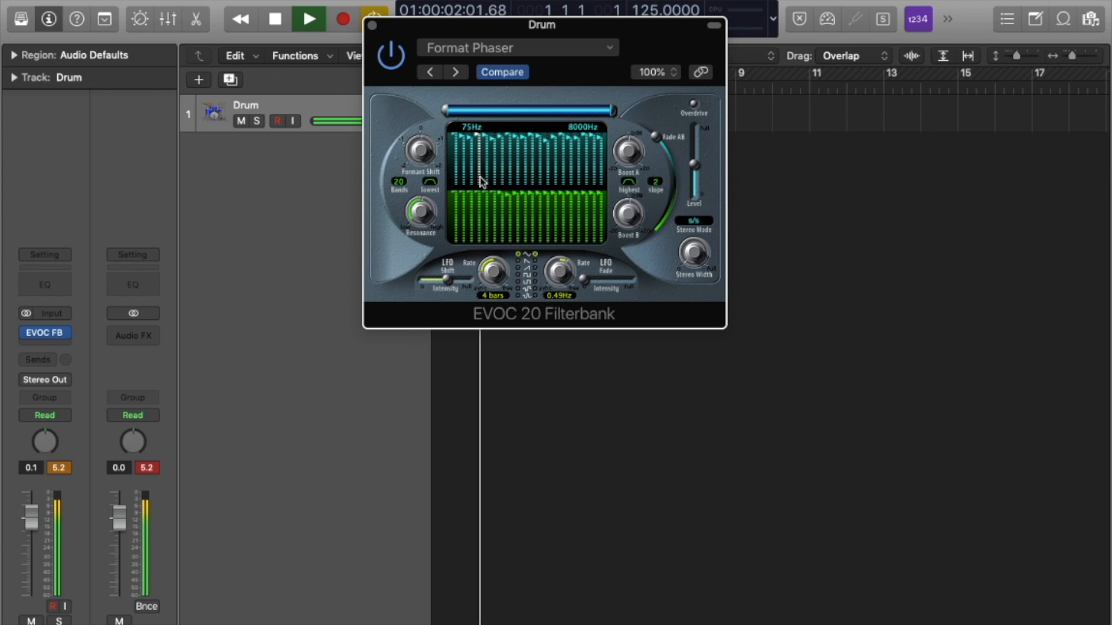
key(space)
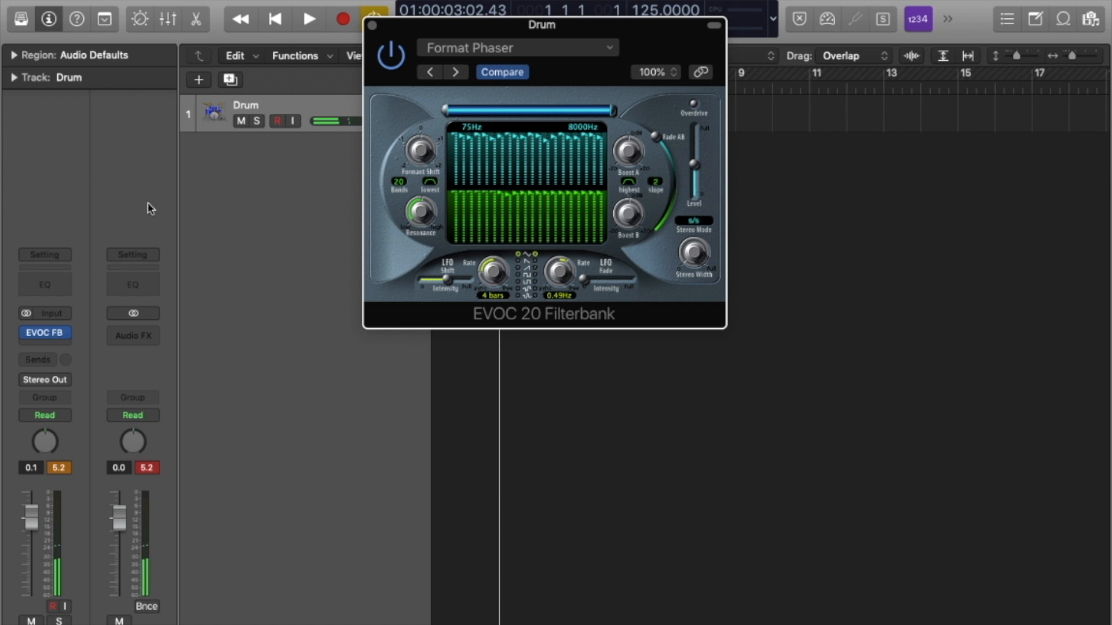
Replace the Filterbank on the Drum track with the stereo EVOC 20 TrackOscillator.
click(65, 332)
mouse_move(125, 488)
mouse_move(125, 520)
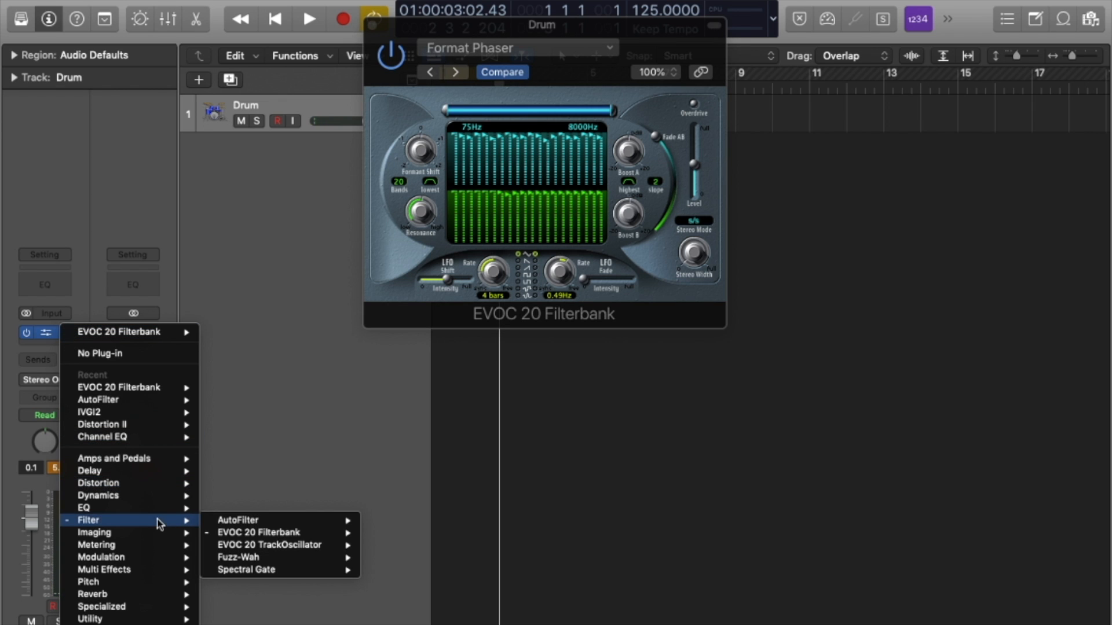
mouse_move(307, 536)
mouse_move(338, 547)
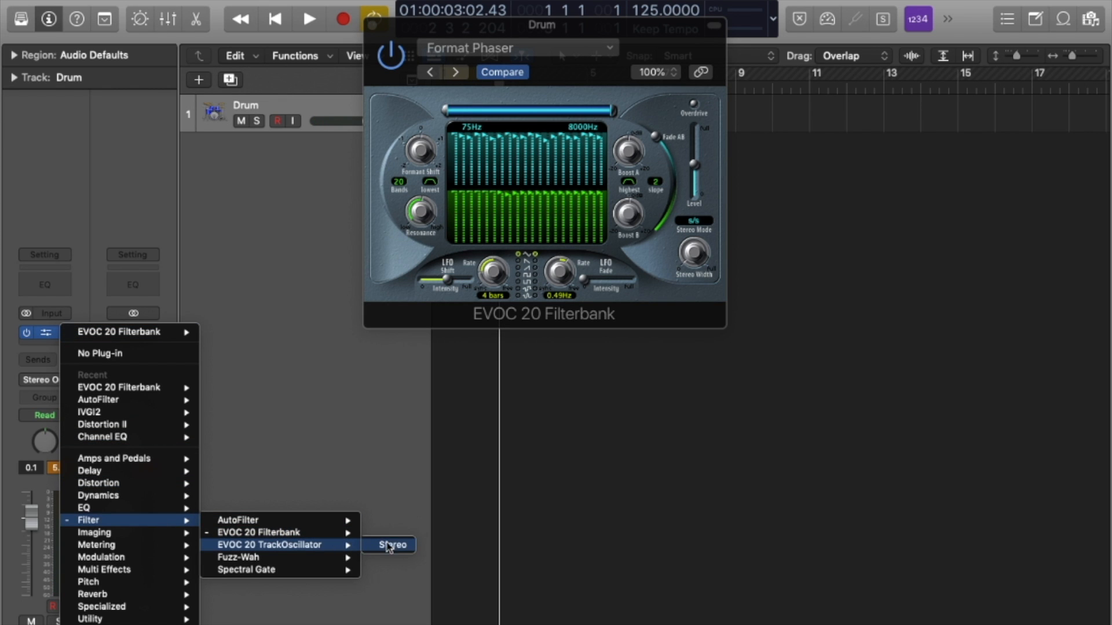
click(398, 545)
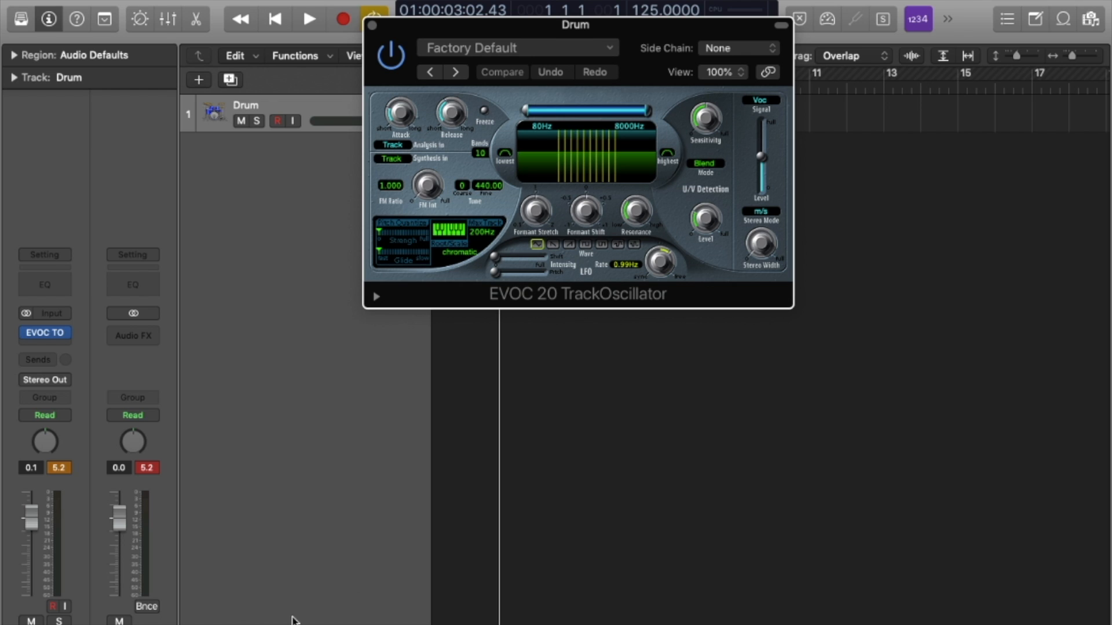
Replace the EVOC 20 TrackOscillator on the Drum track with the Fuzz-Wah filter plug-in.
click(64, 333)
mouse_move(153, 520)
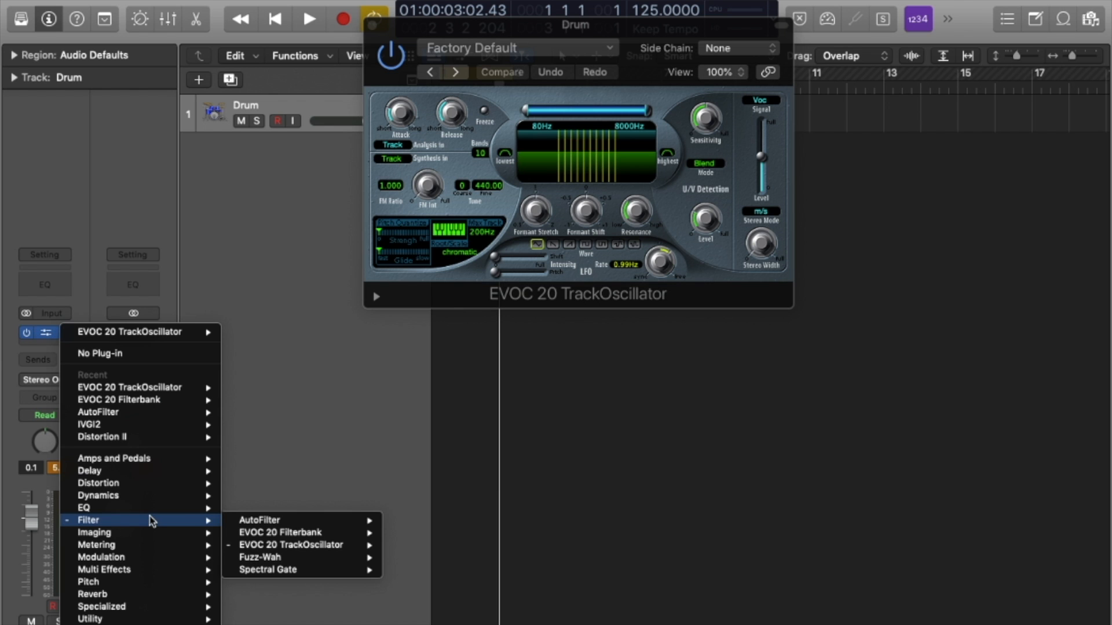
mouse_move(328, 567)
click(414, 557)
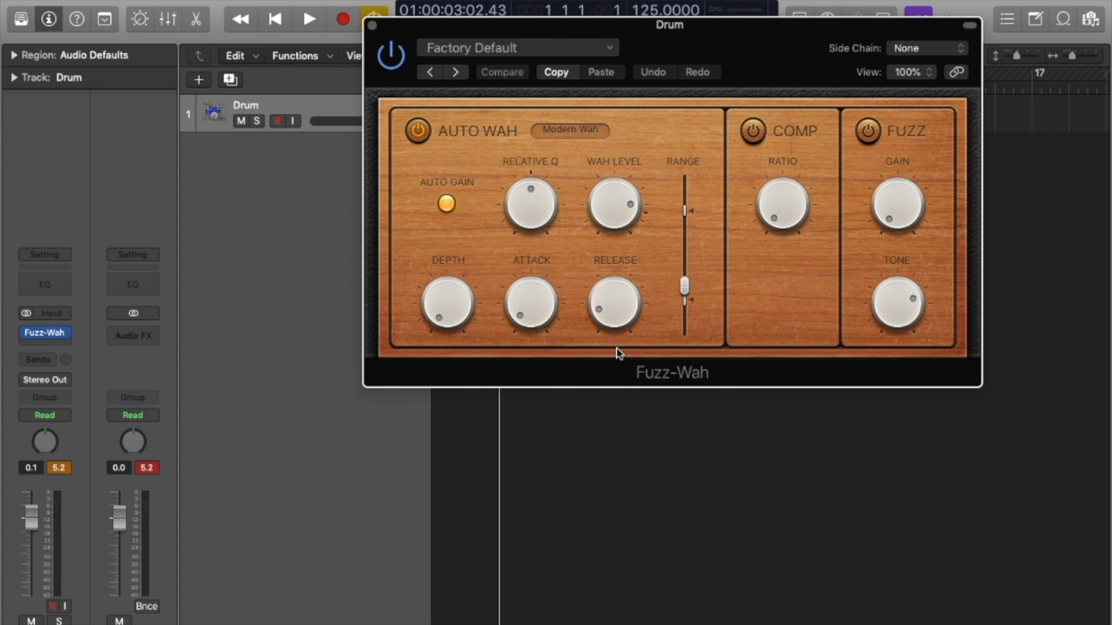
Play the drum loop briefly through Fuzz-Wah's Factory Default setting and stop playback.
mouse_move(599, 325)
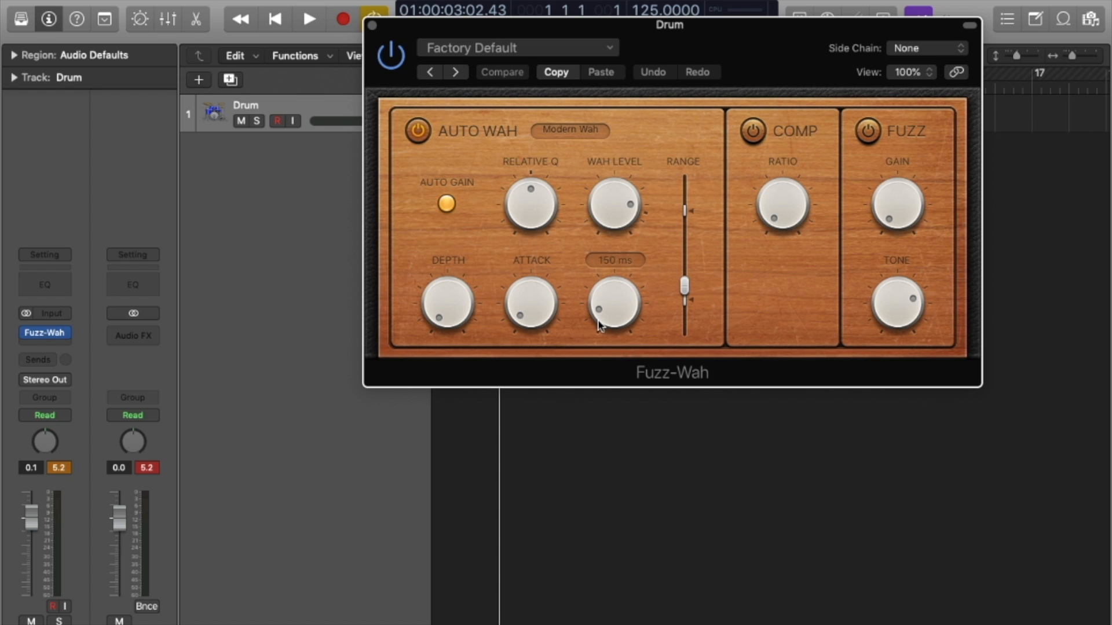
key(space)
mouse_move(537, 215)
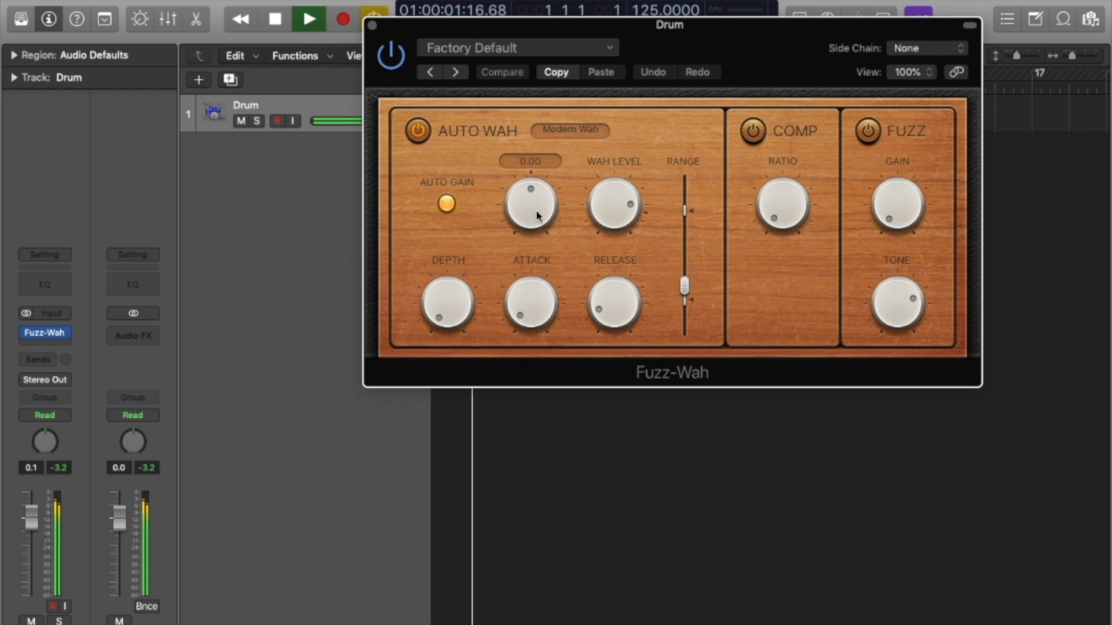
key(space)
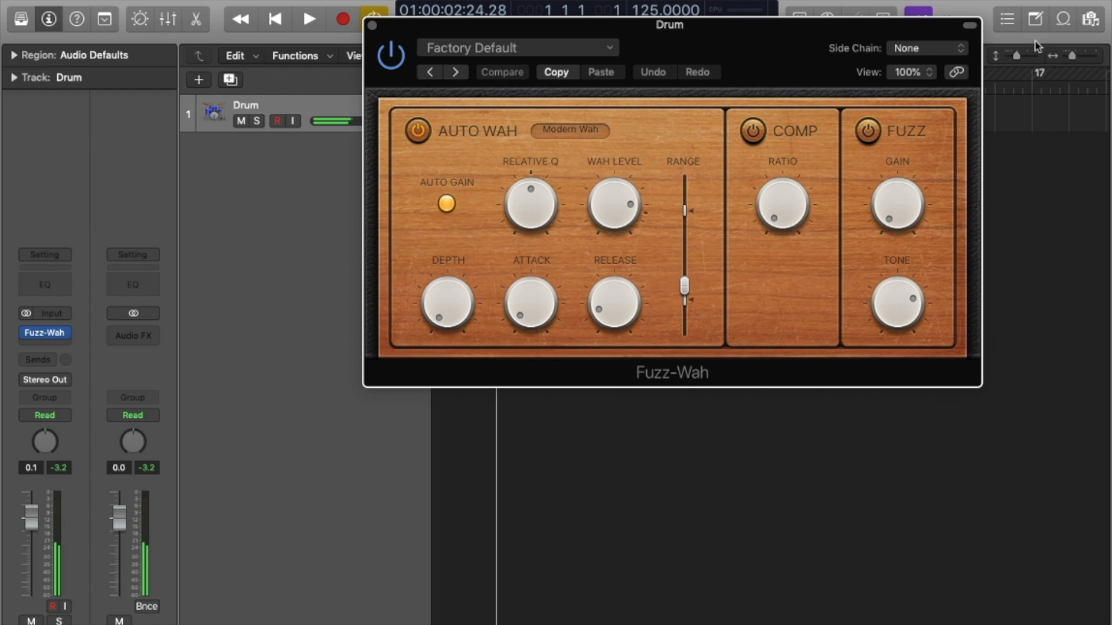
Add the 16mm Film Electric Piano Apple Loop at bar 1 on a new track and play it with the Drum track muted.
click(1065, 23)
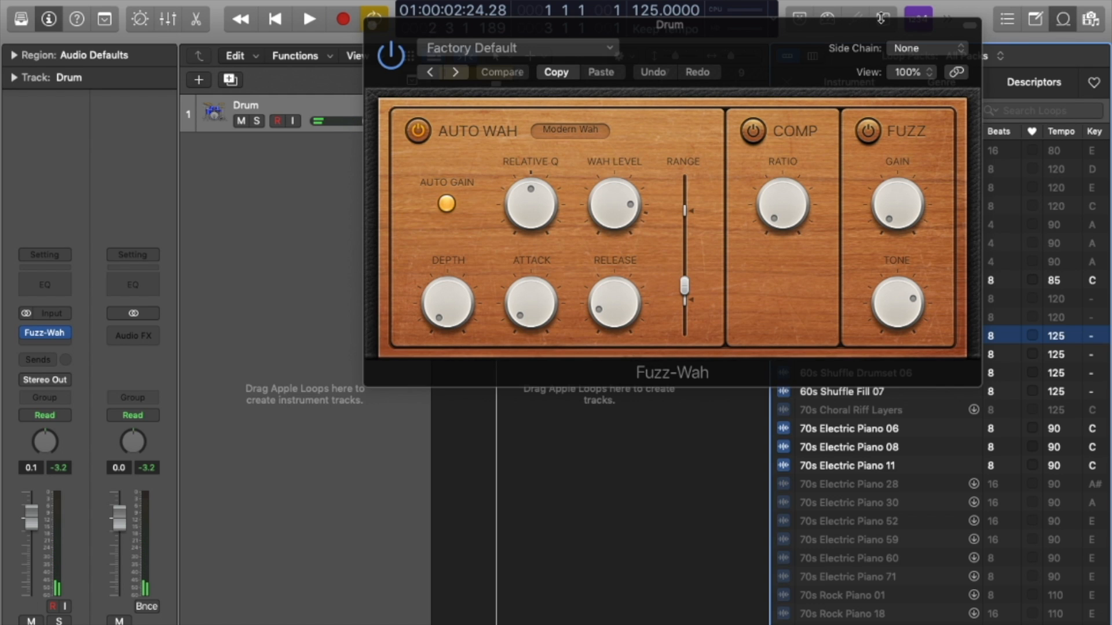
drag(865, 28, 839, 386)
drag(901, 288, 496, 199)
key(space)
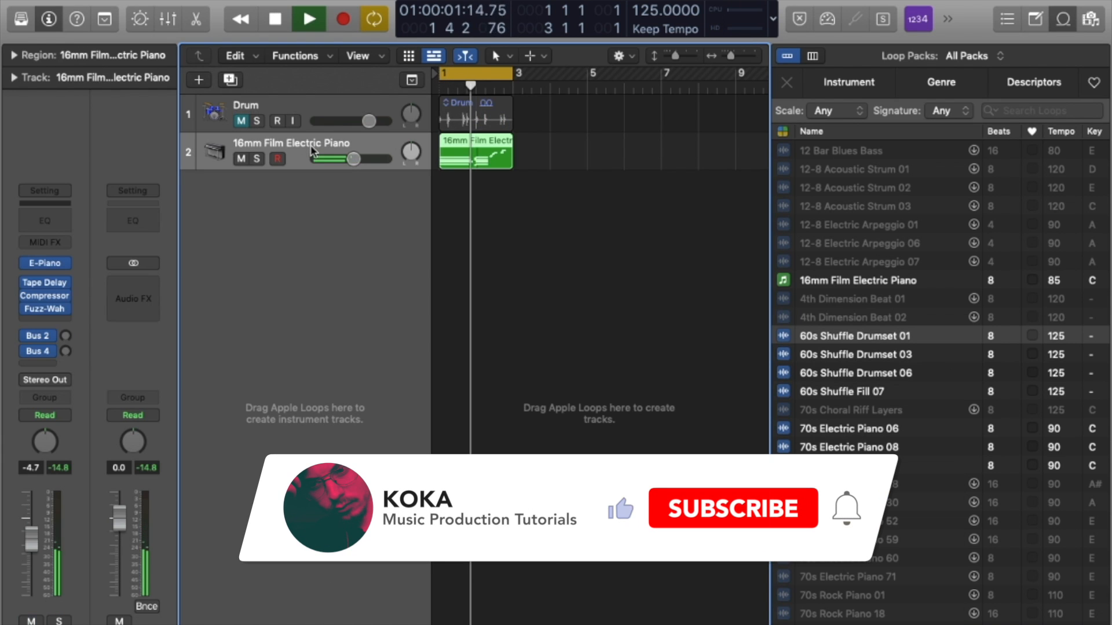
Open Fuzz-Wah on the electric piano track and switch its Auto Wah section off and back on for comparison.
click(45, 309)
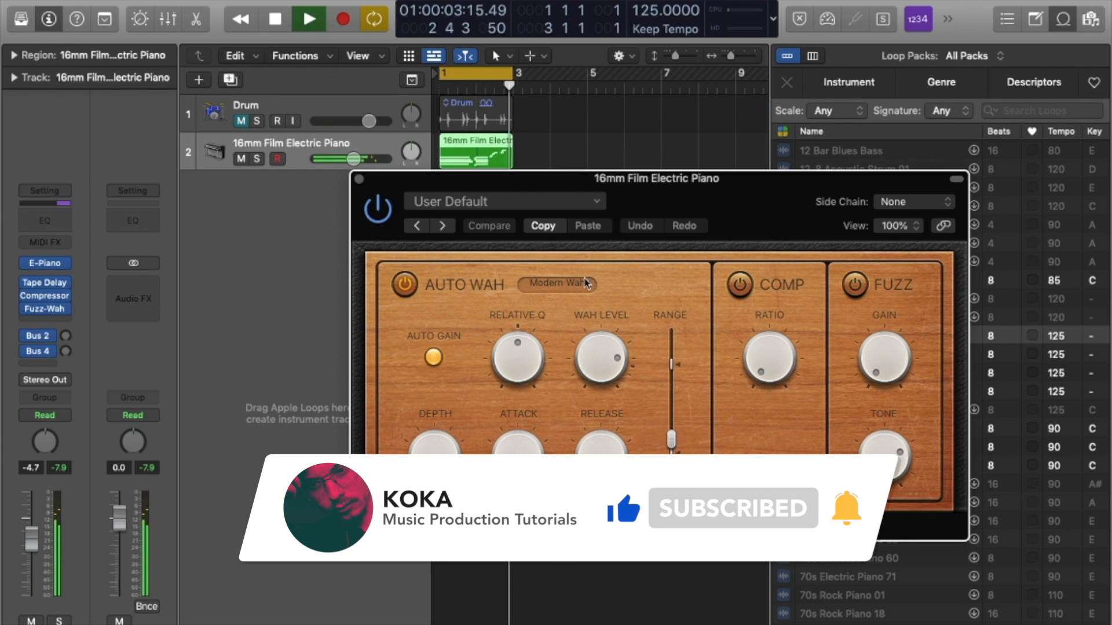
click(402, 288)
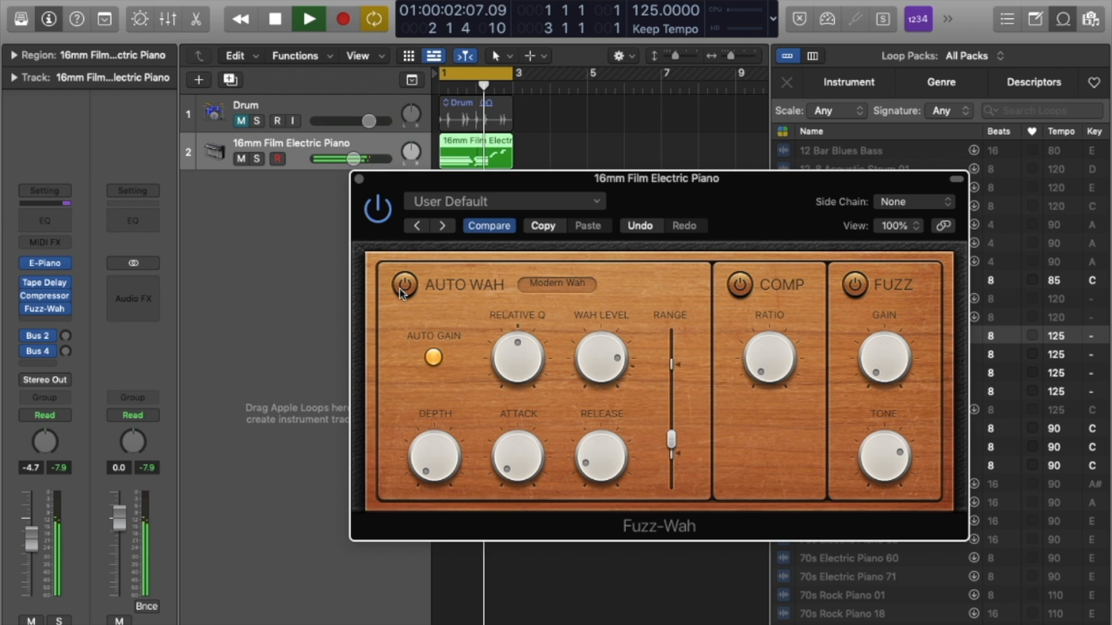
mouse_move(530, 364)
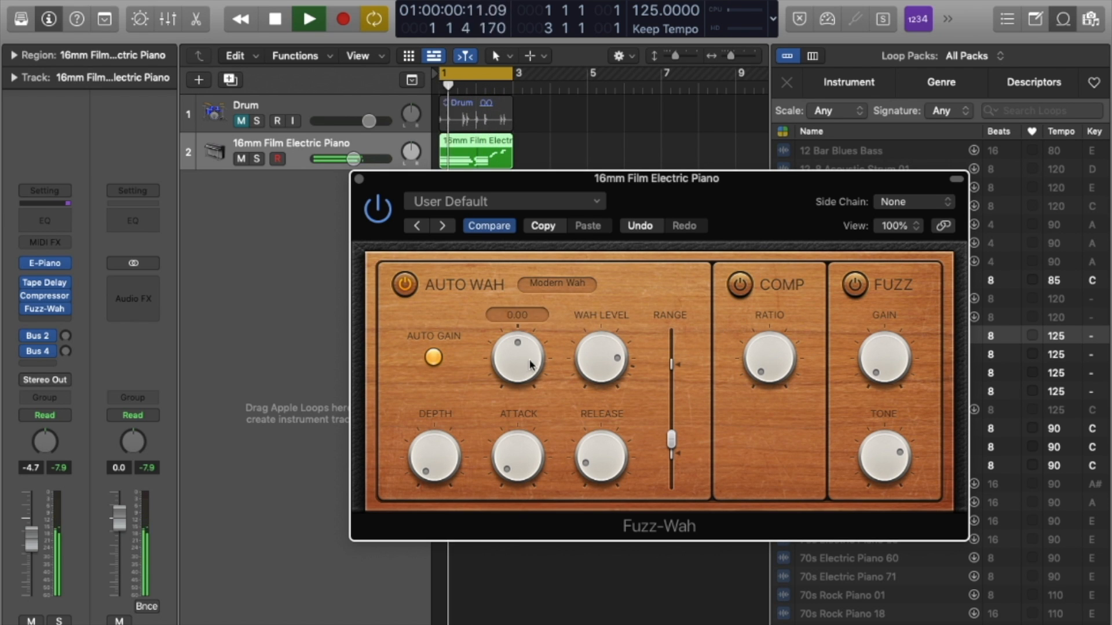
Try Auto Wah's Depth at about 9.20, return it to Off, and raise the Range slider to about 0.550.
drag(461, 433, 438, 406)
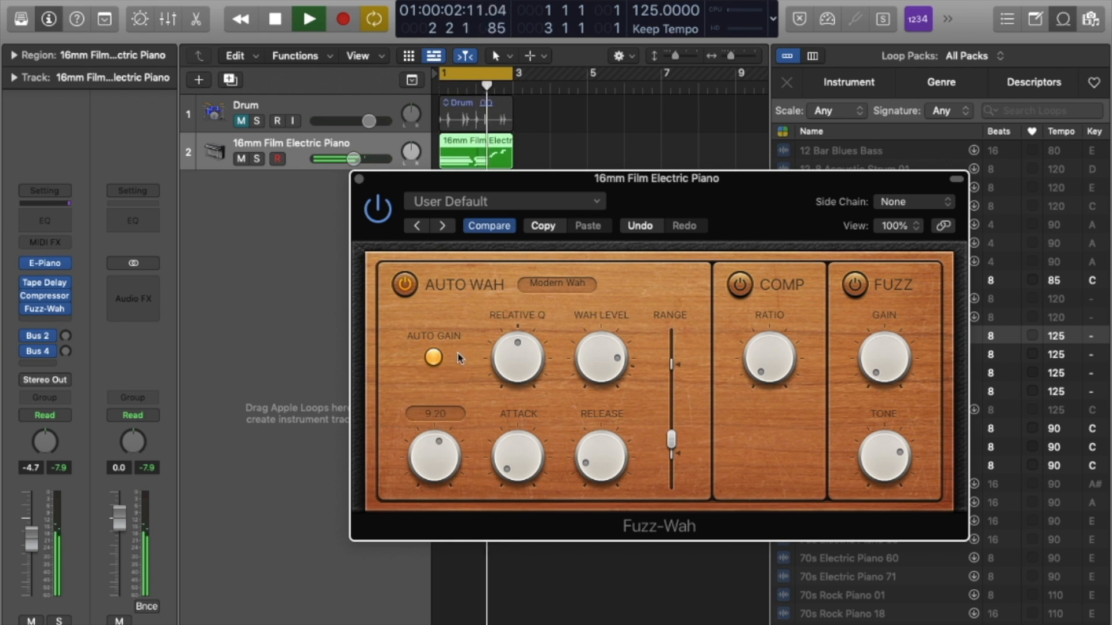
drag(450, 443, 451, 488)
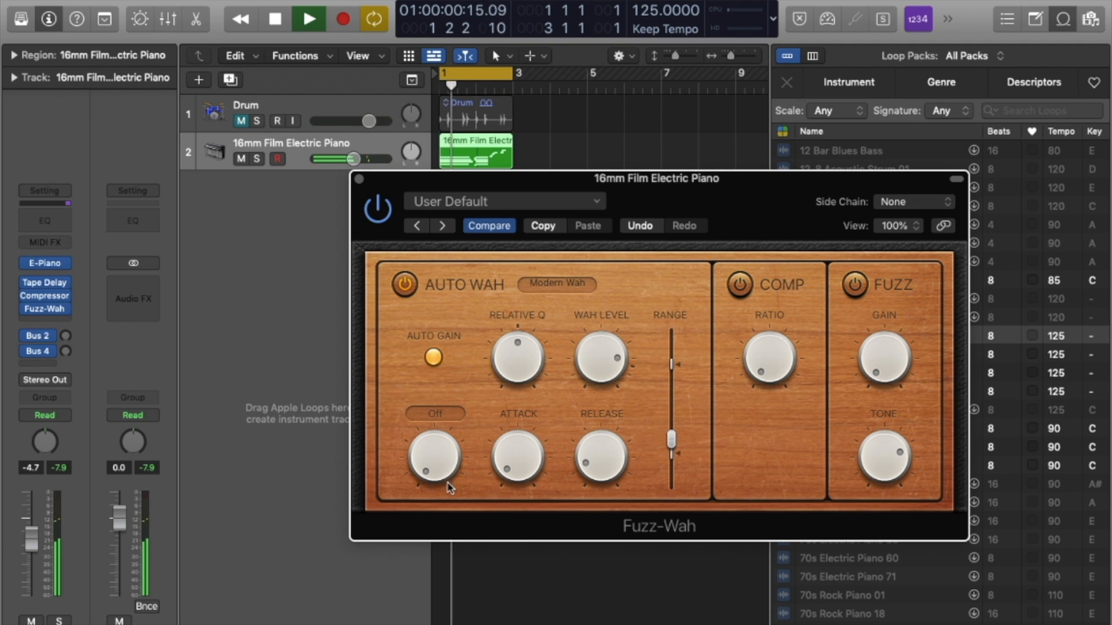
mouse_move(673, 443)
drag(673, 445, 707, 410)
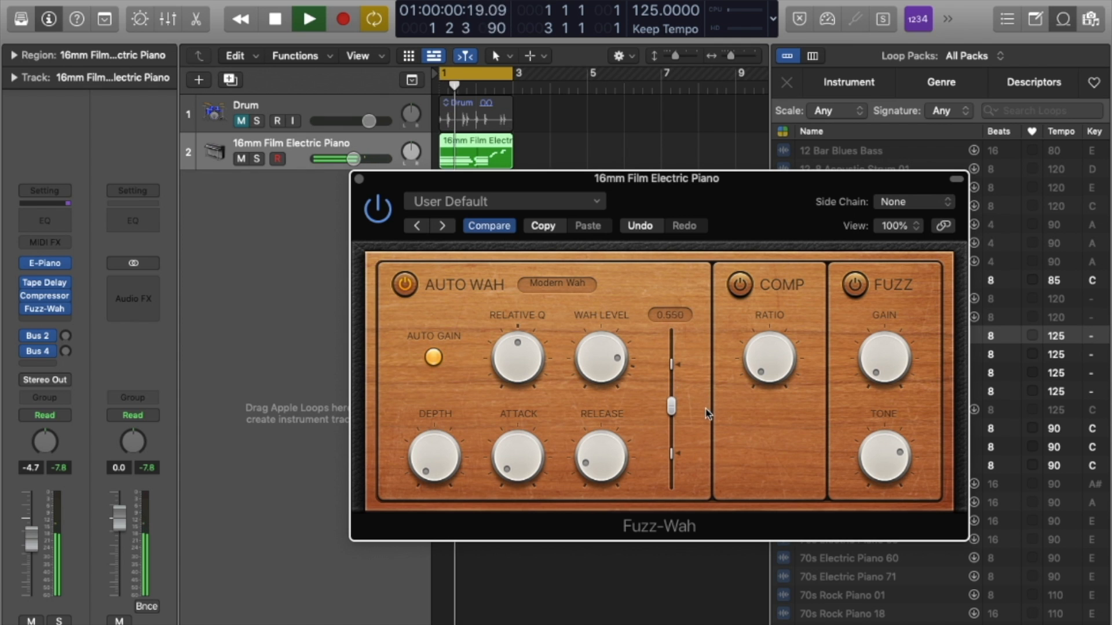
Change the Auto Wah type to Classic Wah and toggle Fuzz-Wah's Fuzz section.
click(557, 283)
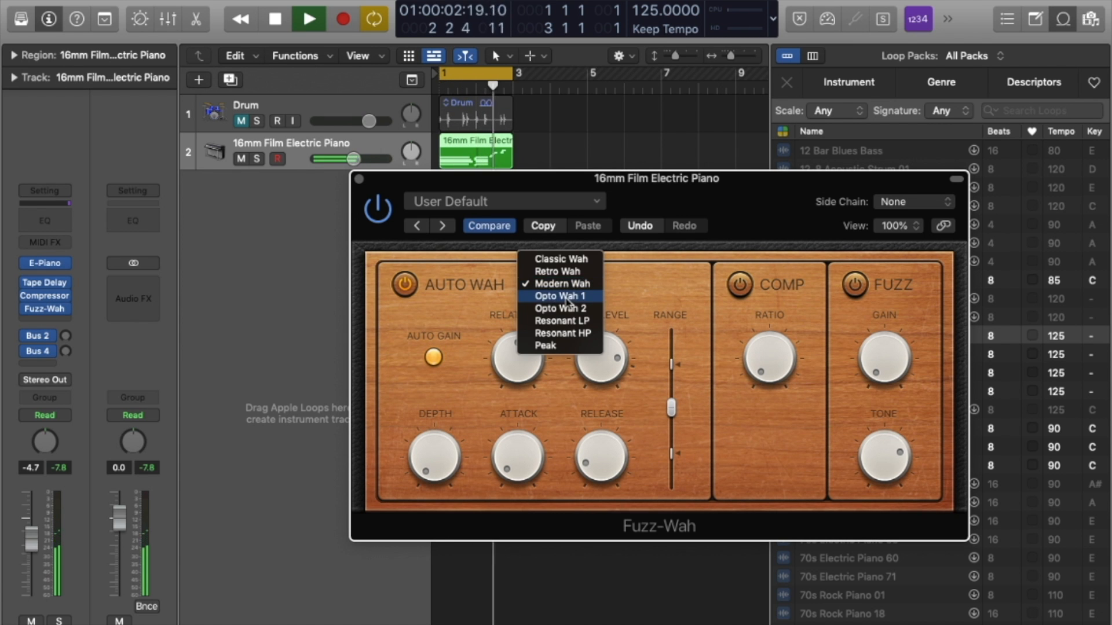
click(563, 259)
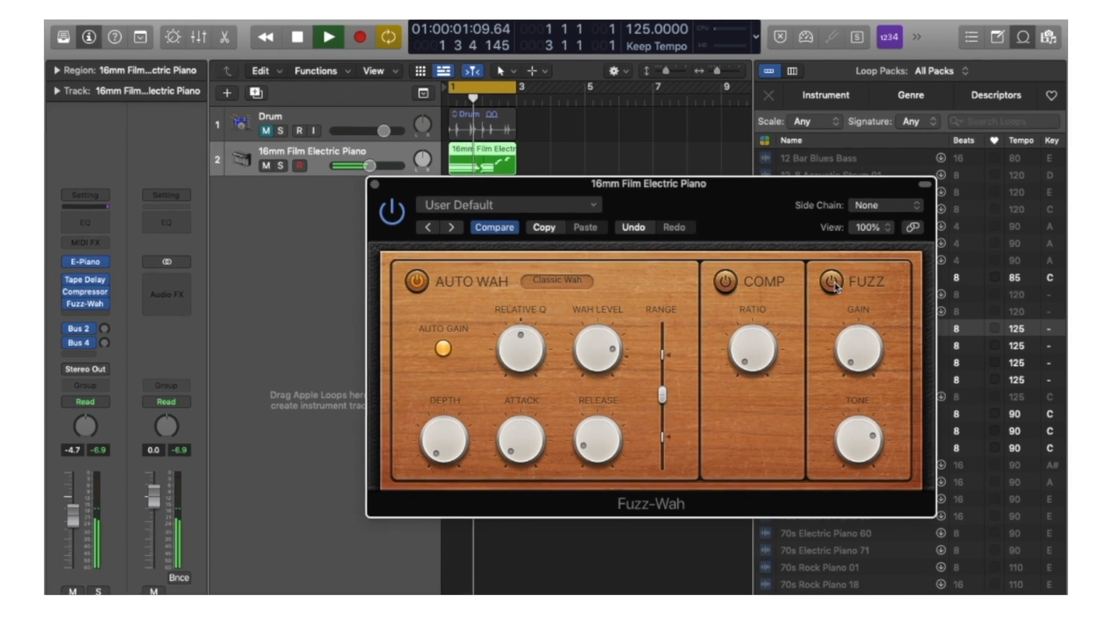
click(855, 285)
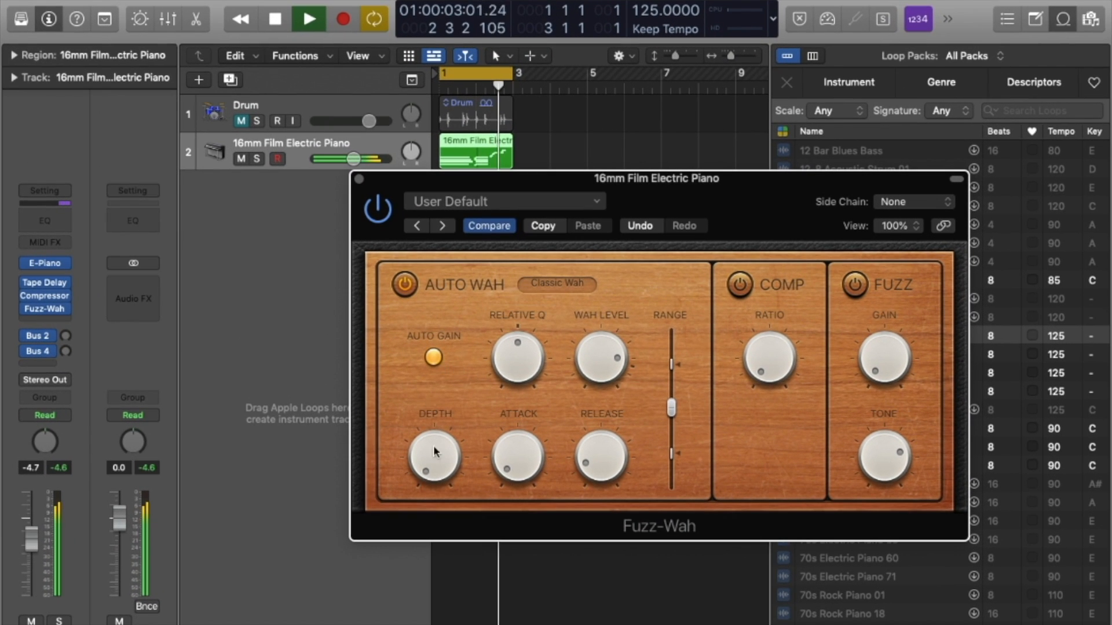
Raise Fuzz-Wah's Wah Level to maximum, sweep Depth and Range while the loop plays, and stop playback.
drag(436, 452, 451, 353)
drag(599, 362, 631, 305)
drag(443, 466, 408, 550)
drag(671, 409, 671, 379)
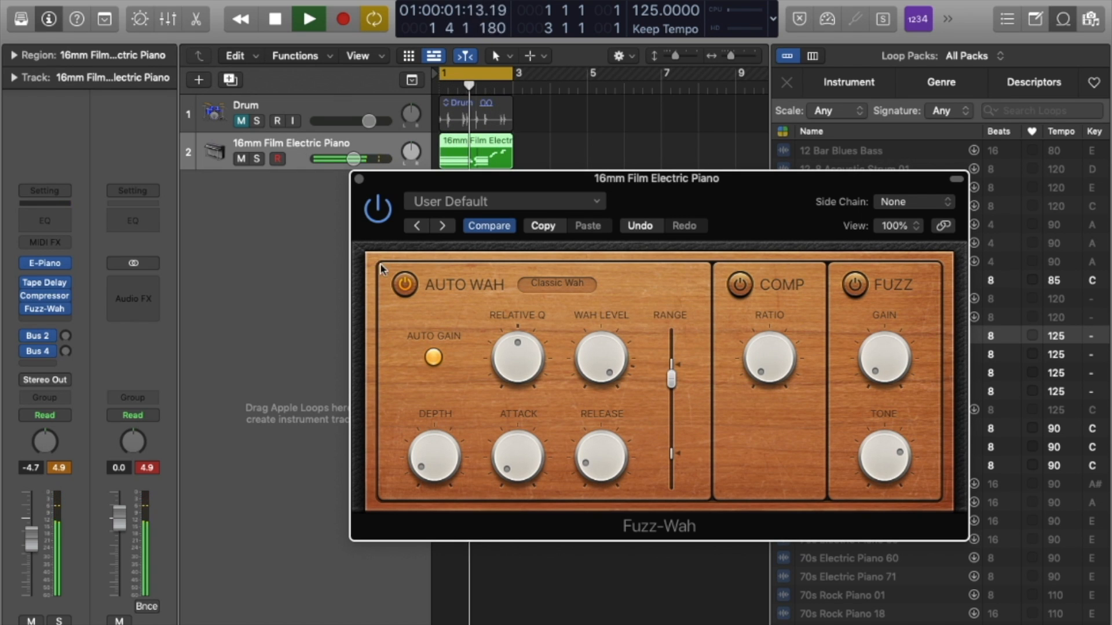
drag(672, 379, 683, 452)
key(space)
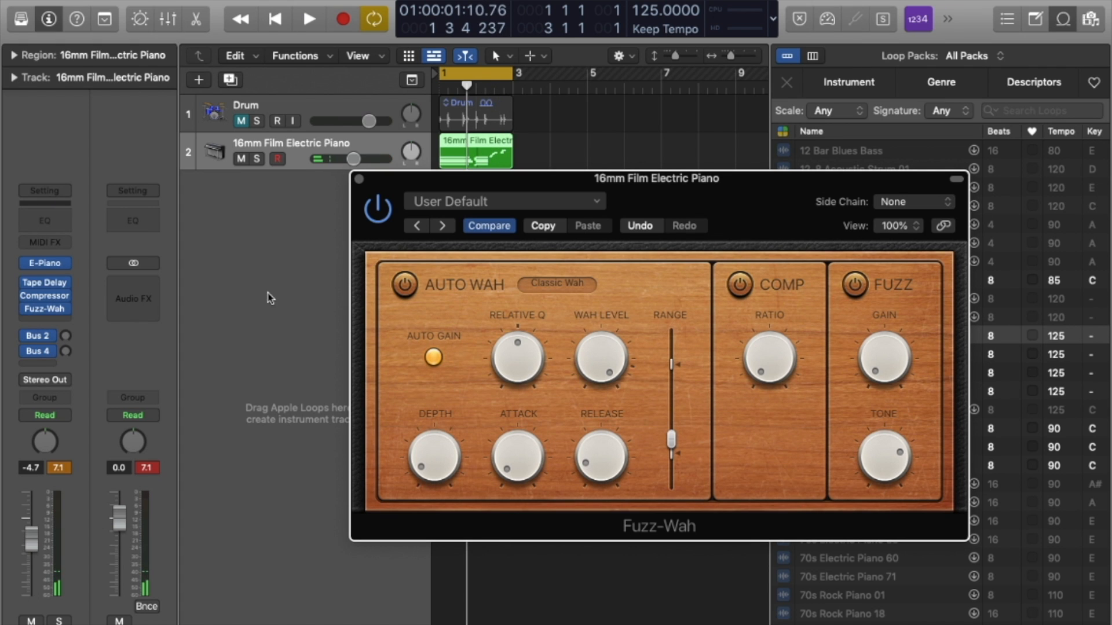
Insert the stereo Spectral Gate filter plug-in on the Drum track and close the Fuzz-Wah window.
click(317, 99)
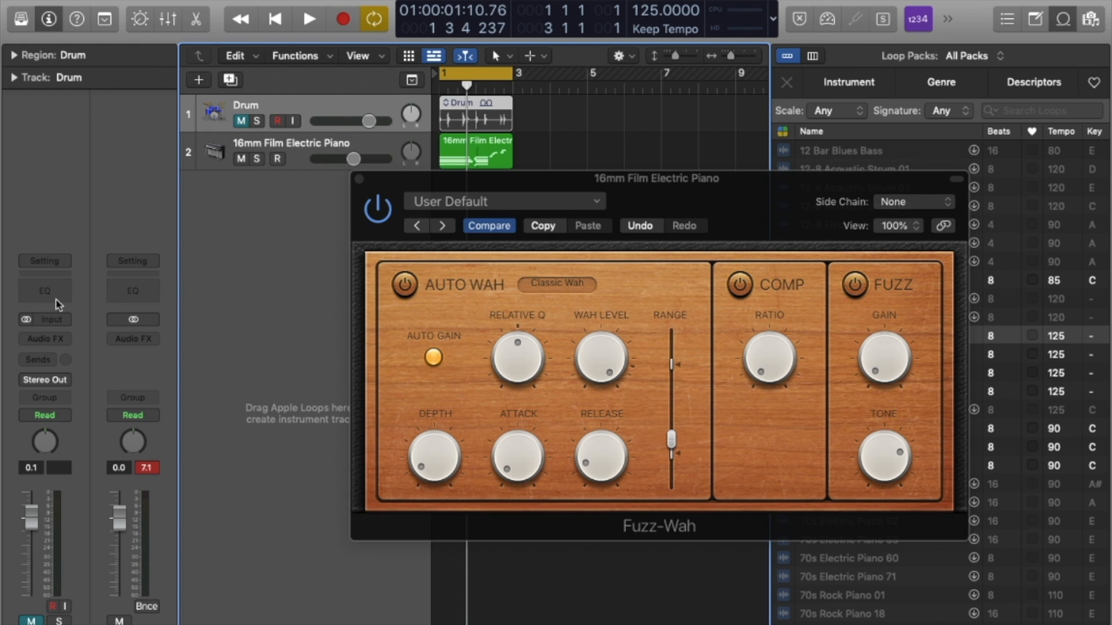
click(69, 340)
mouse_move(38, 504)
mouse_move(243, 552)
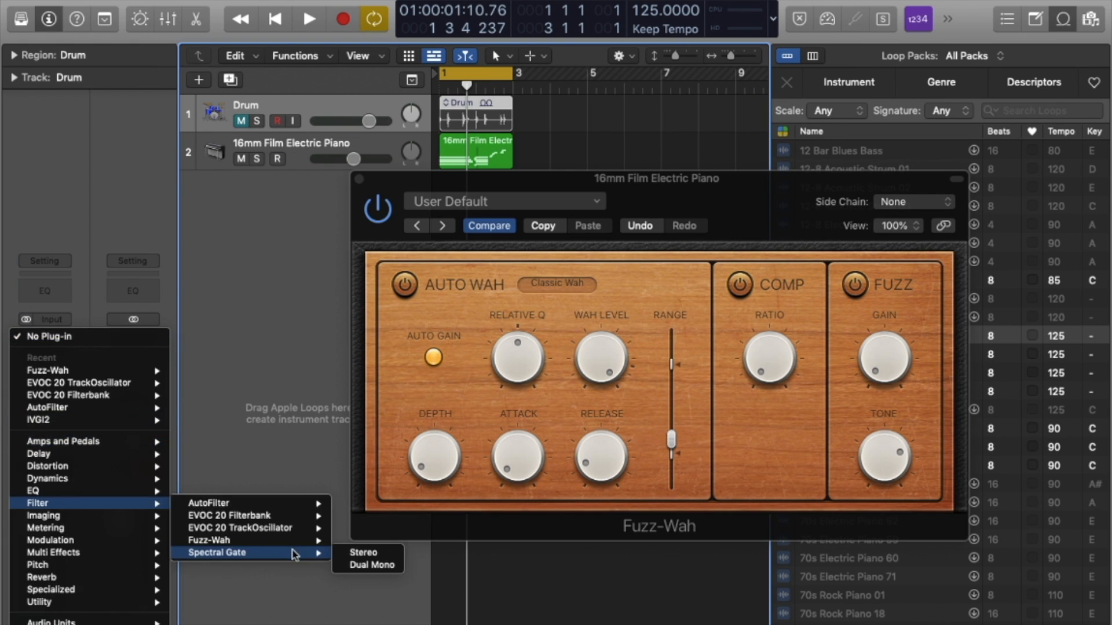
click(364, 553)
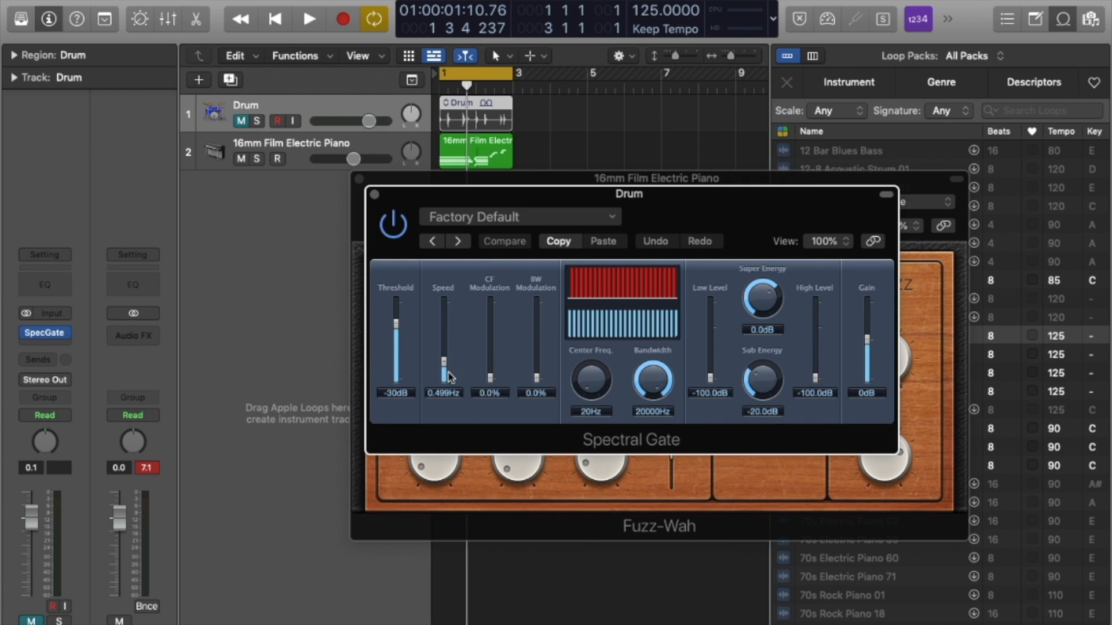
click(359, 180)
click(359, 180)
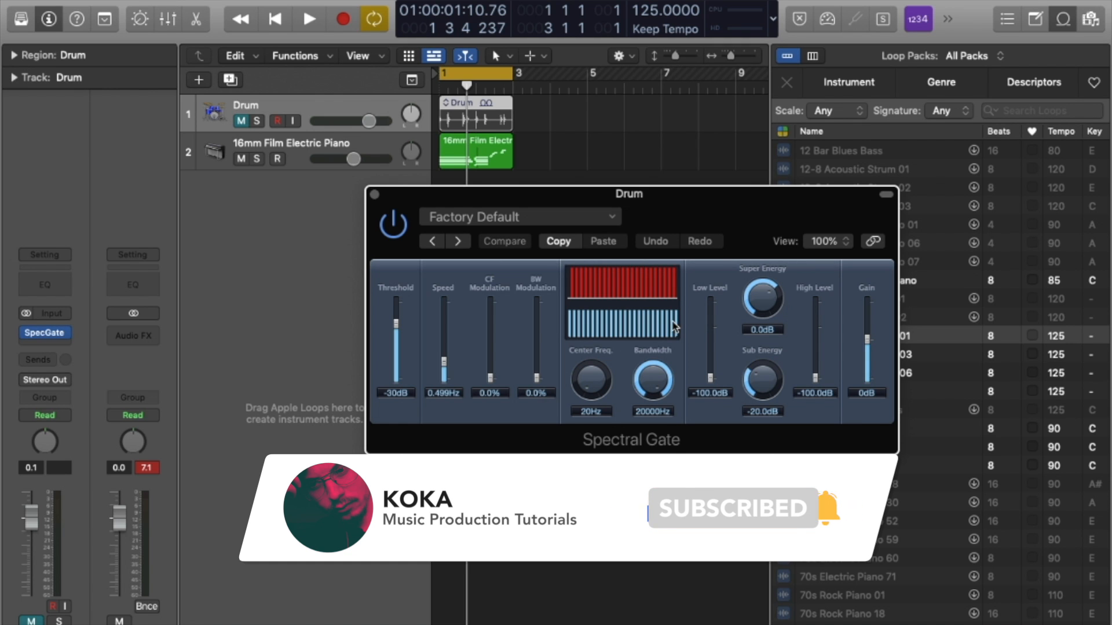
Mute the electric piano track, unmute the Drum track, and play the drum loop with the Drum track selected.
key(space)
key(space)
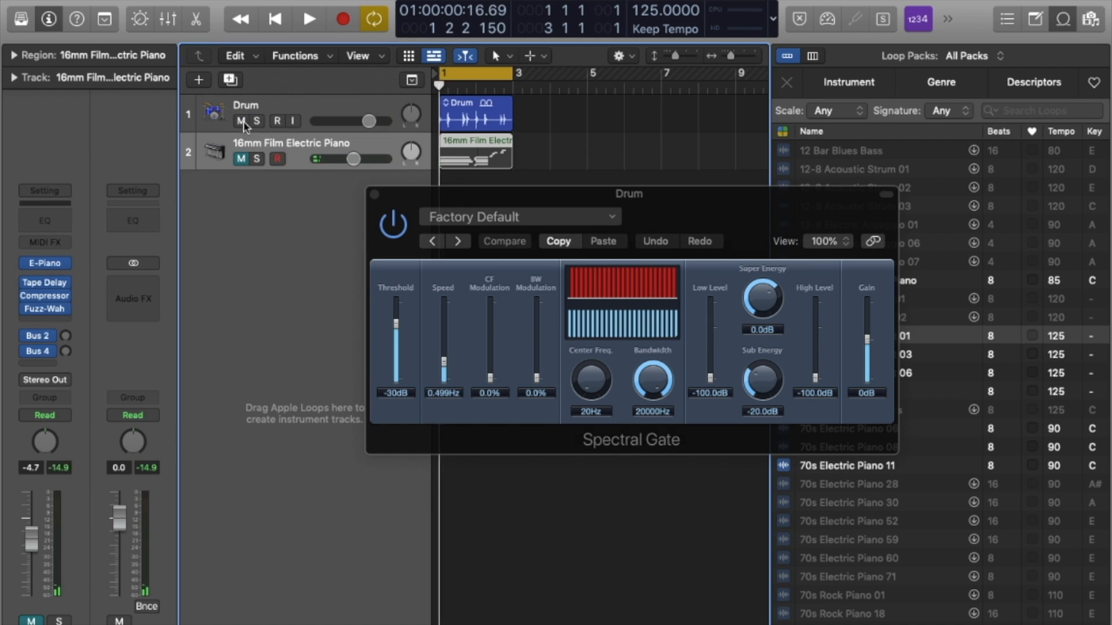
key(space)
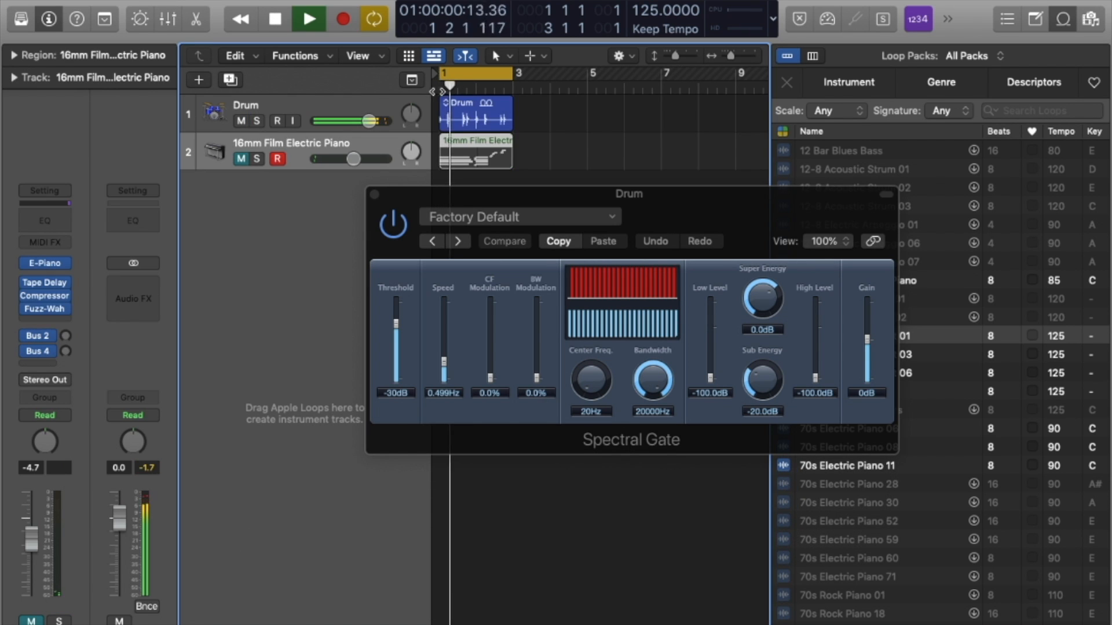
click(475, 118)
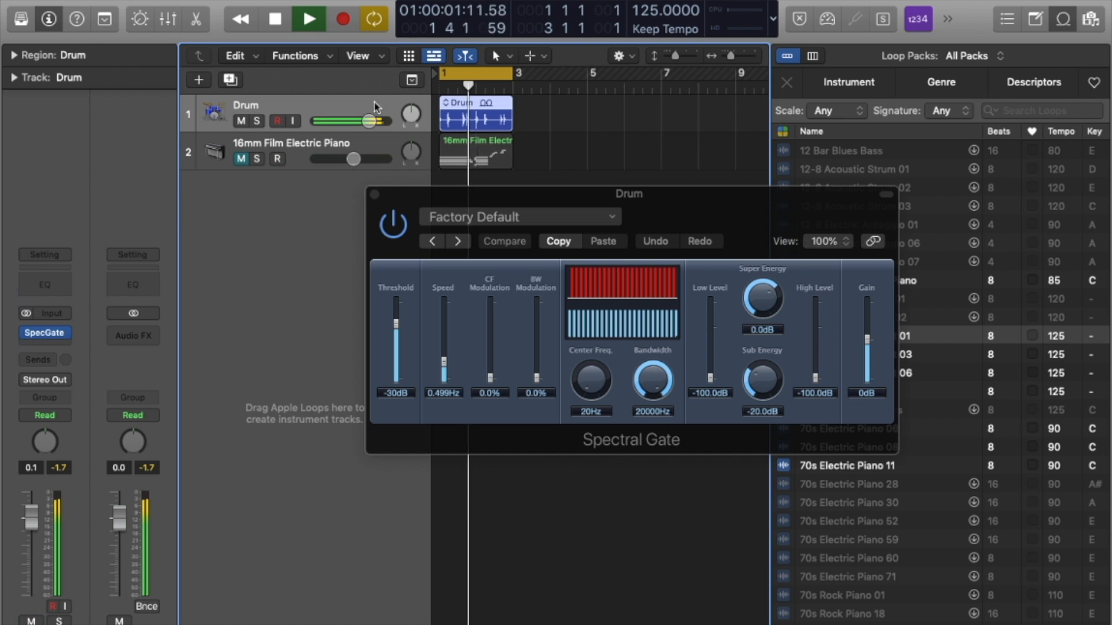
Audition Spectral Gate presets on the drum loop from Arctic Radio Broadcast through Crunchy Bandpass, Pure Super Energy and Spectral Artifacts to Spectral Shadow, and stop playback.
click(568, 217)
click(564, 515)
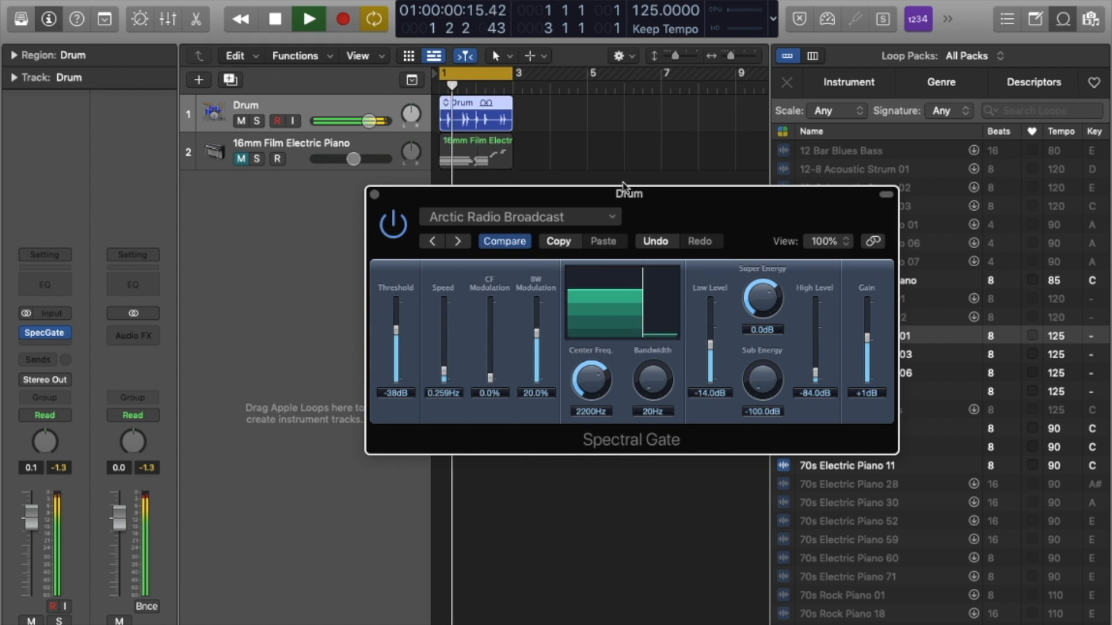
drag(579, 193, 520, 130)
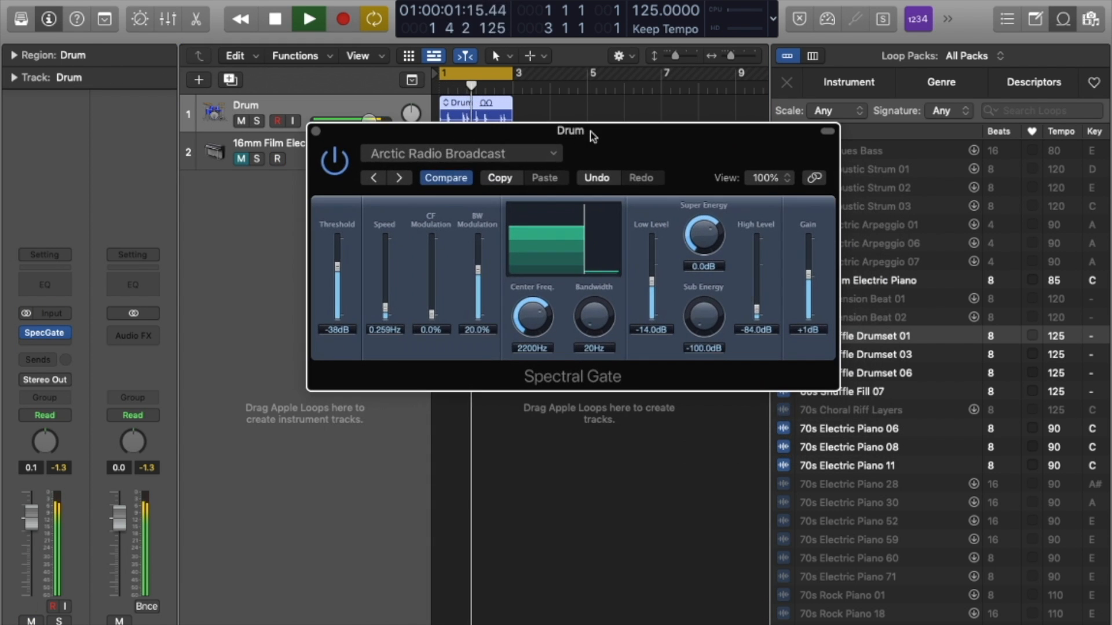
click(399, 179)
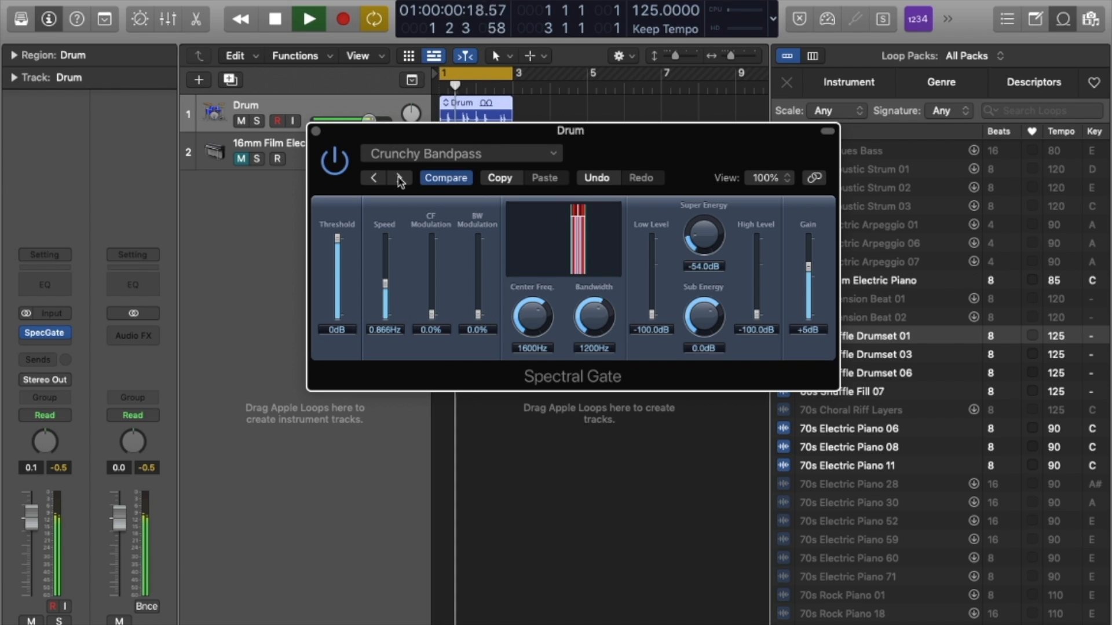
click(399, 179)
click(399, 179)
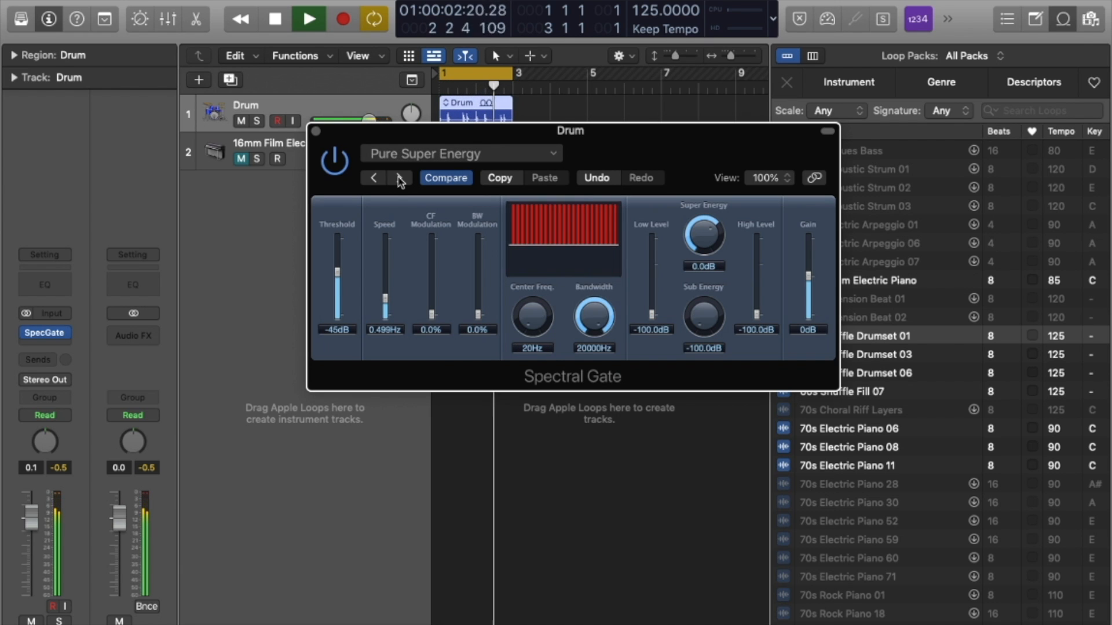
click(399, 179)
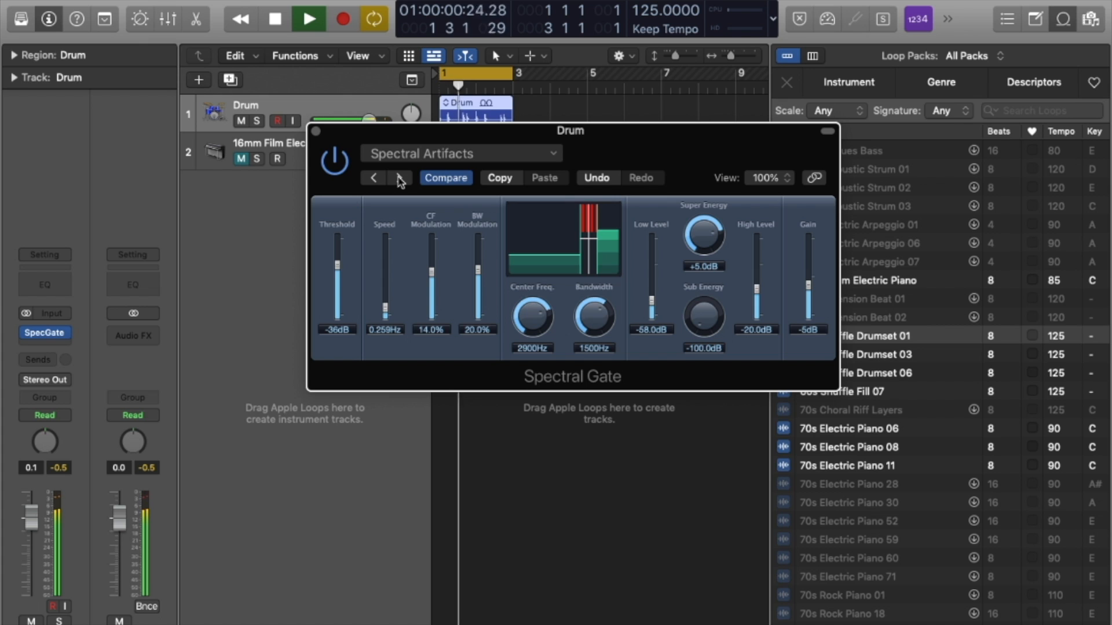
click(399, 179)
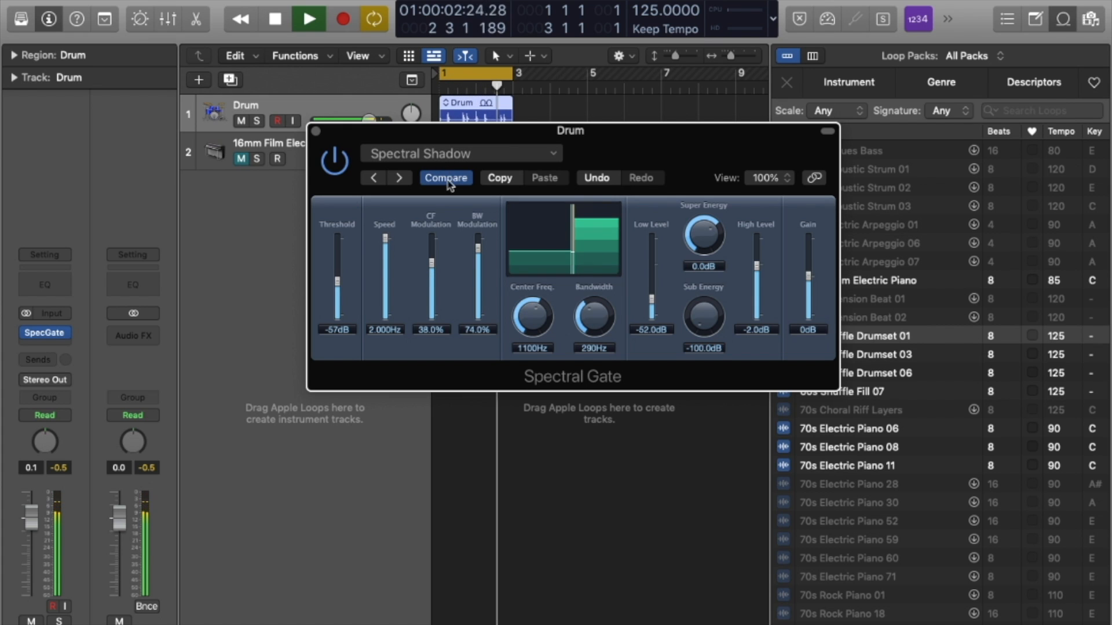
drag(337, 281, 364, 285)
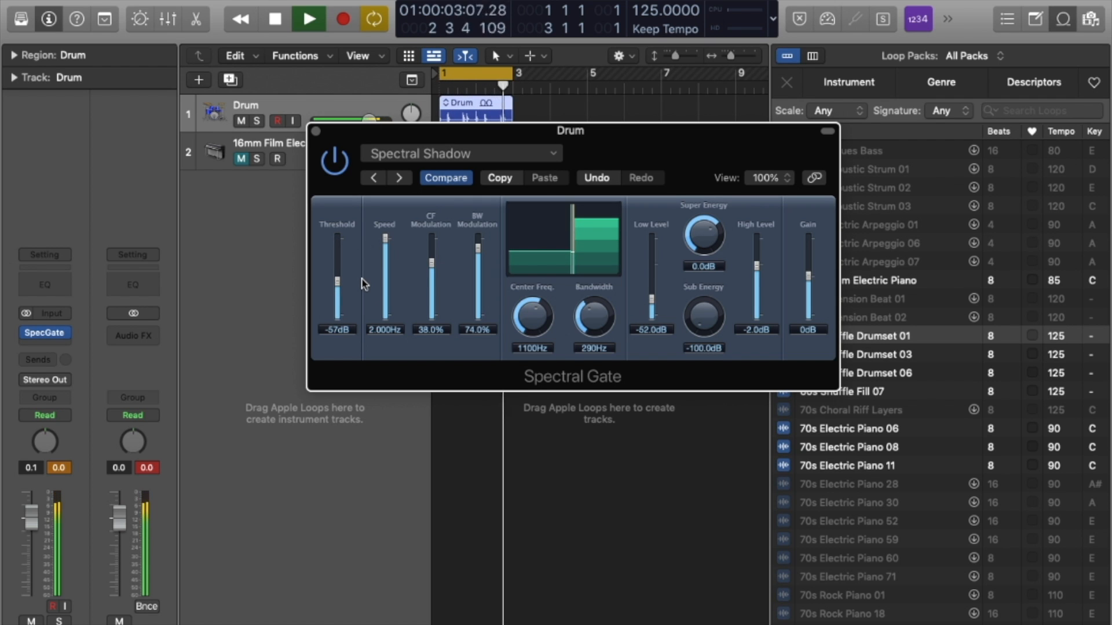
key(space)
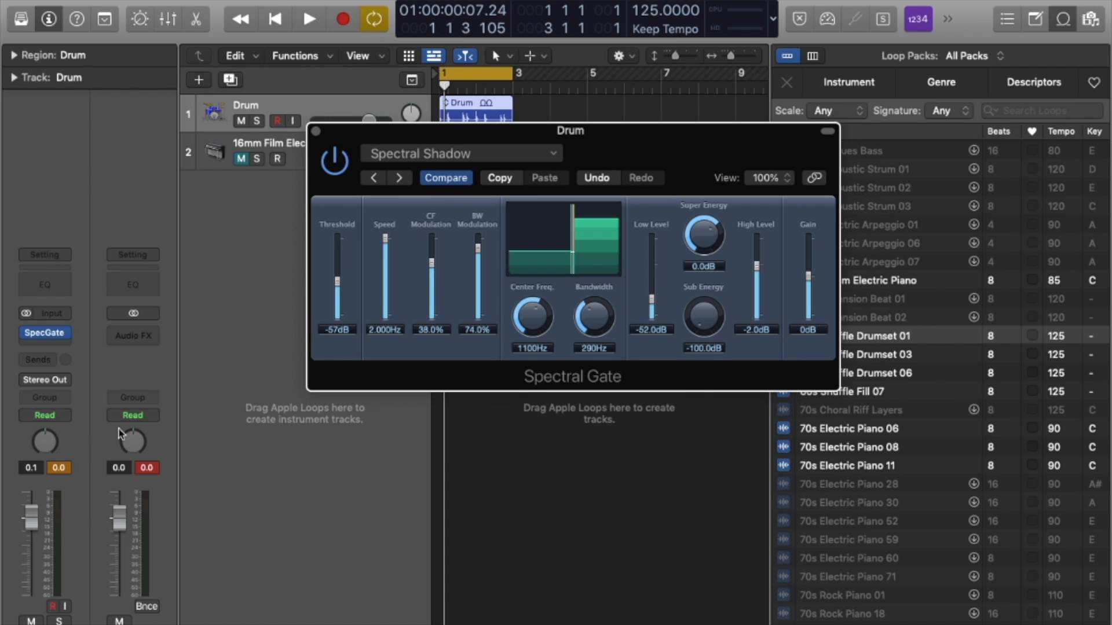
Replace Spectral Gate on the Drum track with the stereo Adaptive Limiter dynamics plug-in and play the loop briefly.
click(63, 338)
mouse_move(174, 495)
mouse_move(302, 495)
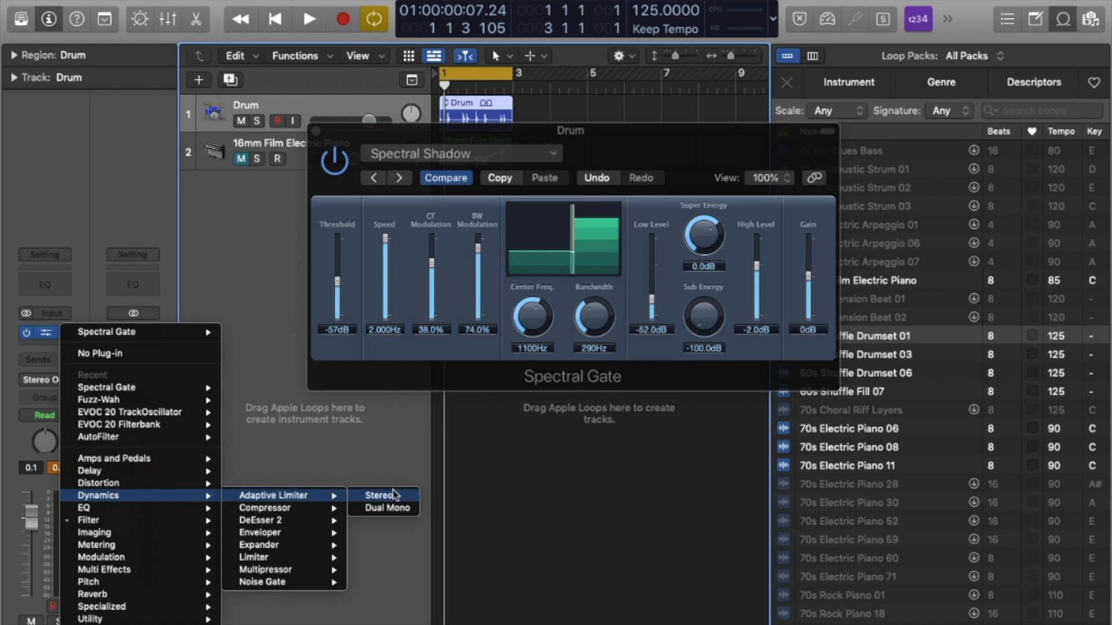
click(395, 496)
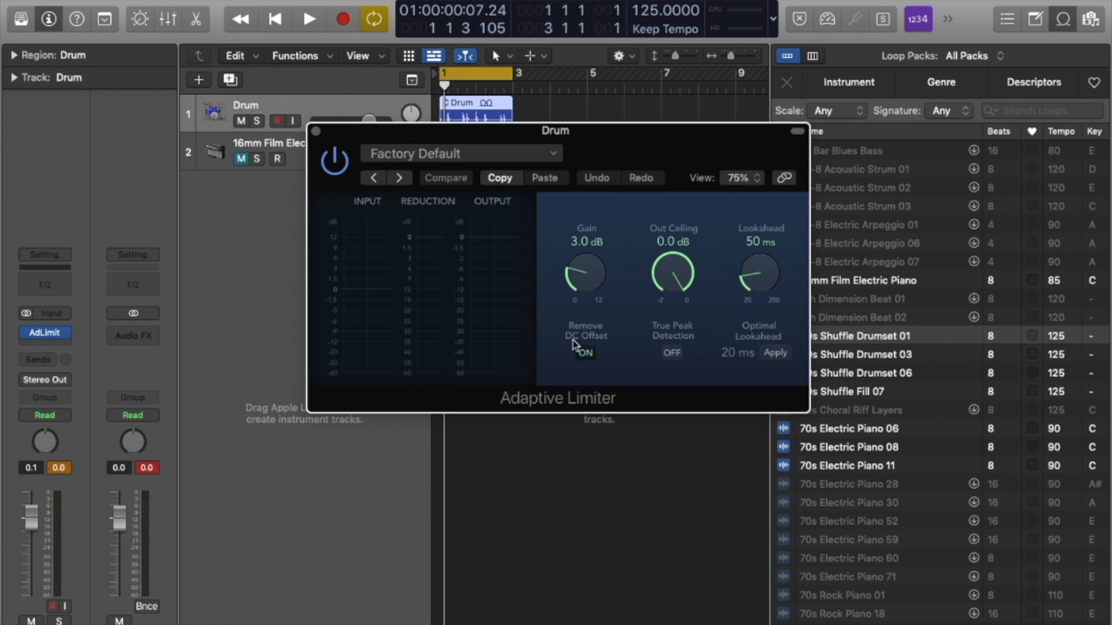
key(space)
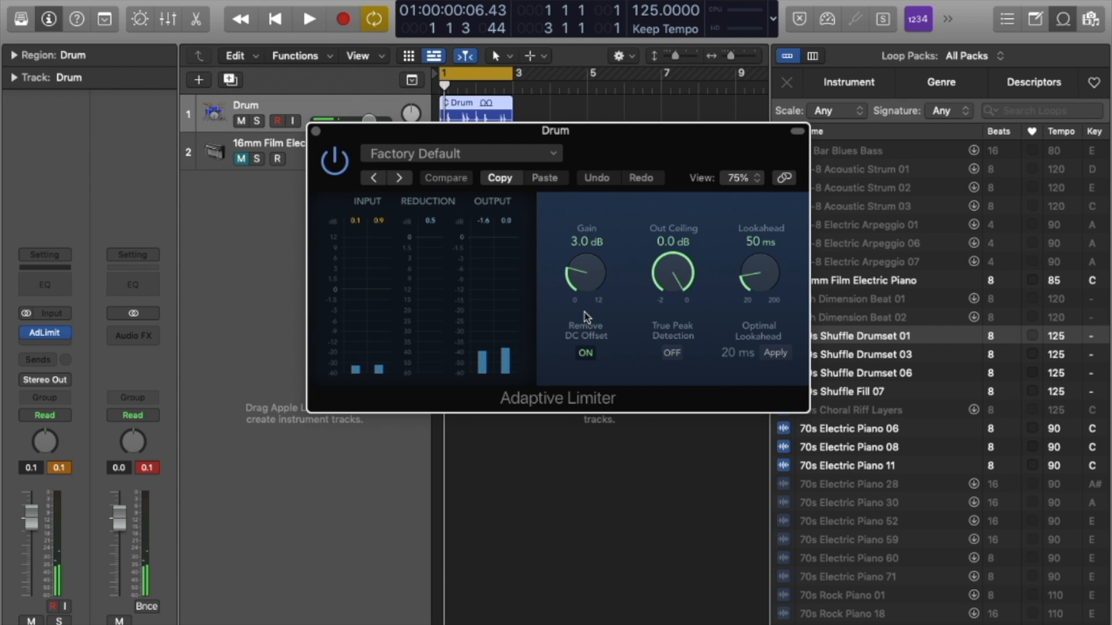
Set the Adaptive Limiter's Out Ceiling to -1.1 dB, start playback, and reset the Drum channel's peak level display.
drag(670, 288, 674, 322)
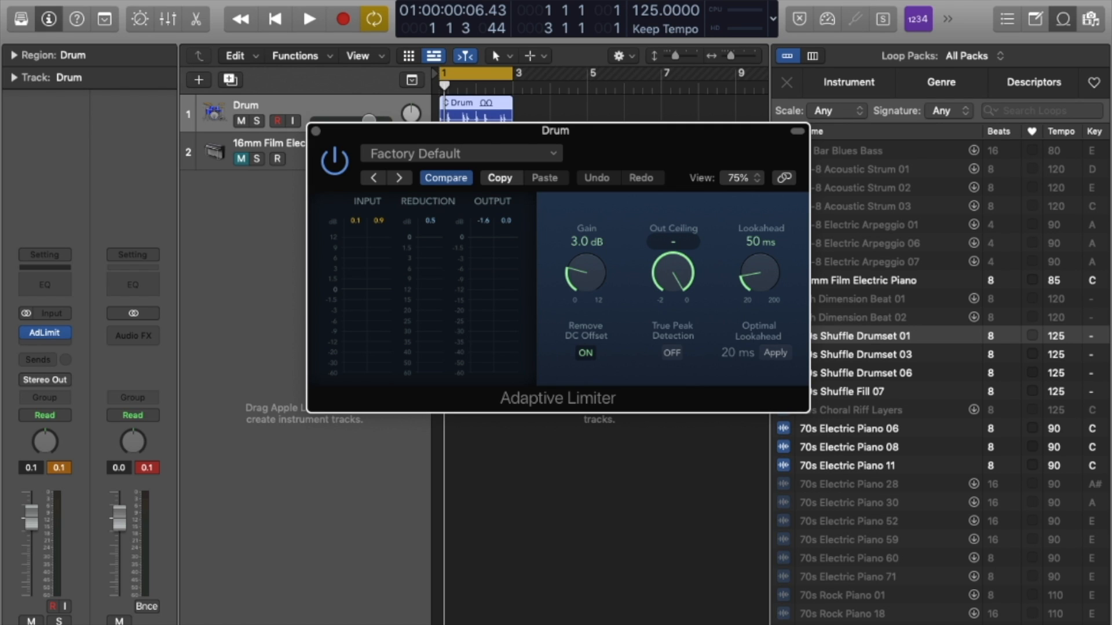
key(Return)
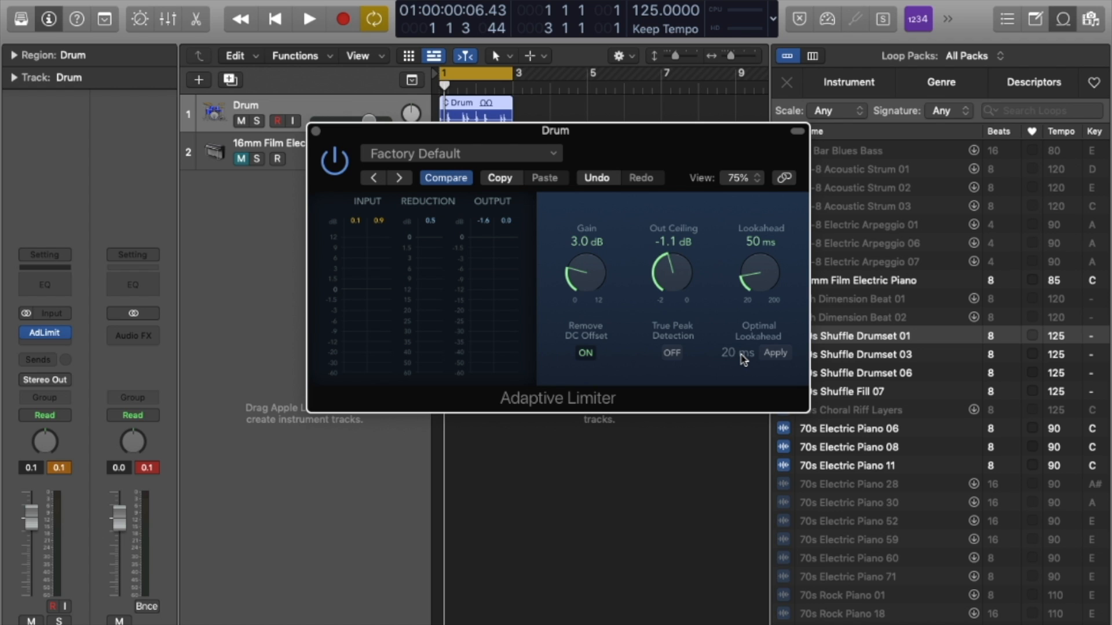
key(space)
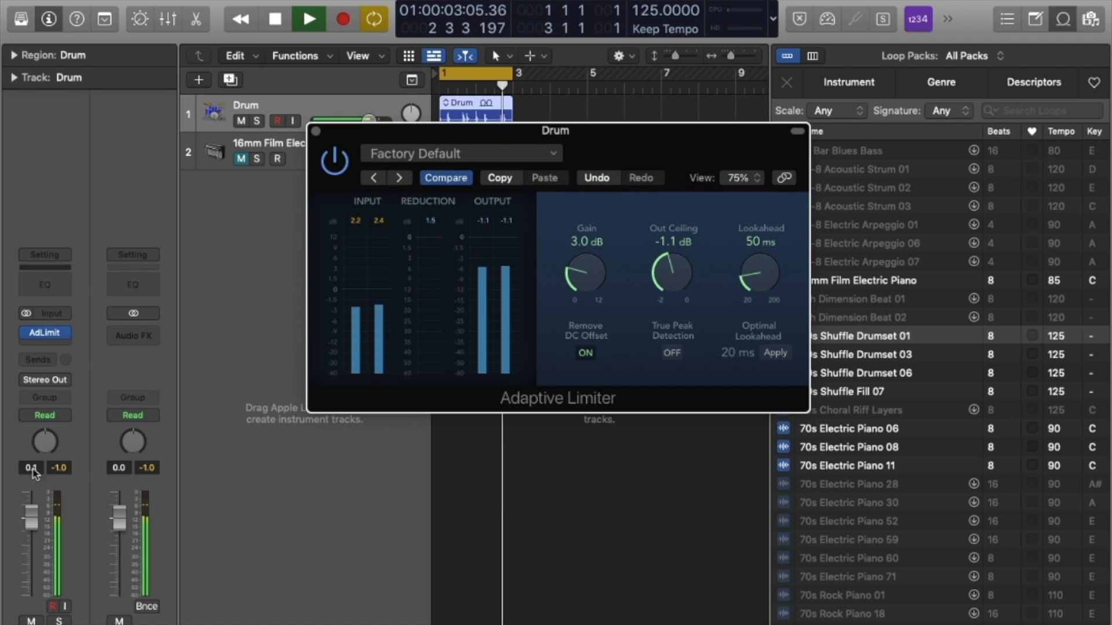
click(56, 472)
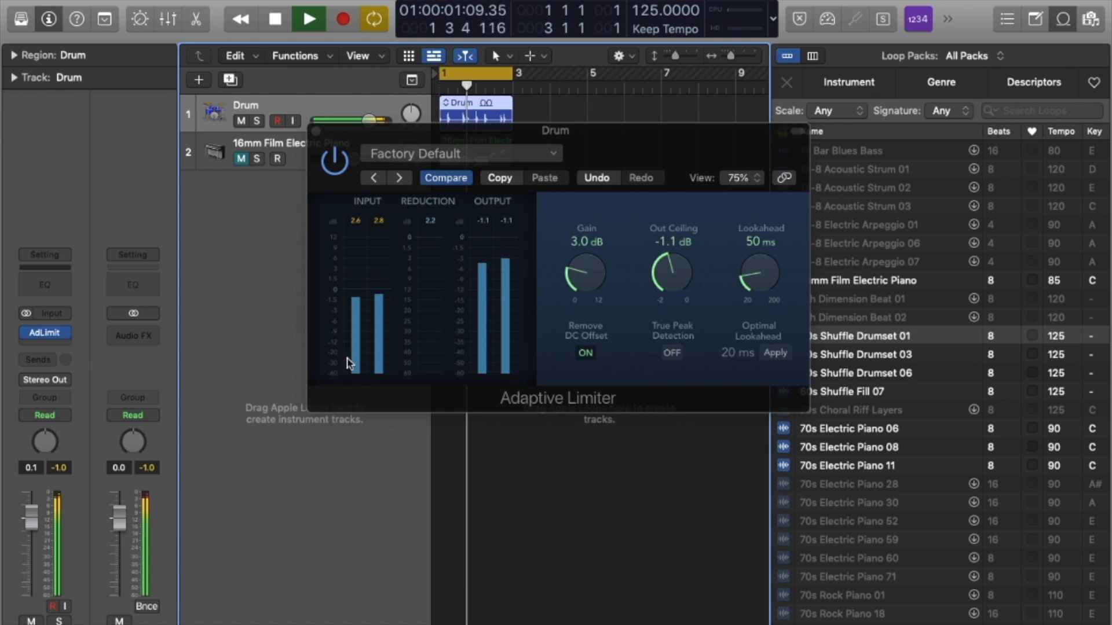
Raise the Adaptive Limiter's Gain in stages through 8.0 dB to 12.0 dB, and lower its Out Ceiling to -1.9 dB.
click(565, 283)
drag(577, 263, 593, 187)
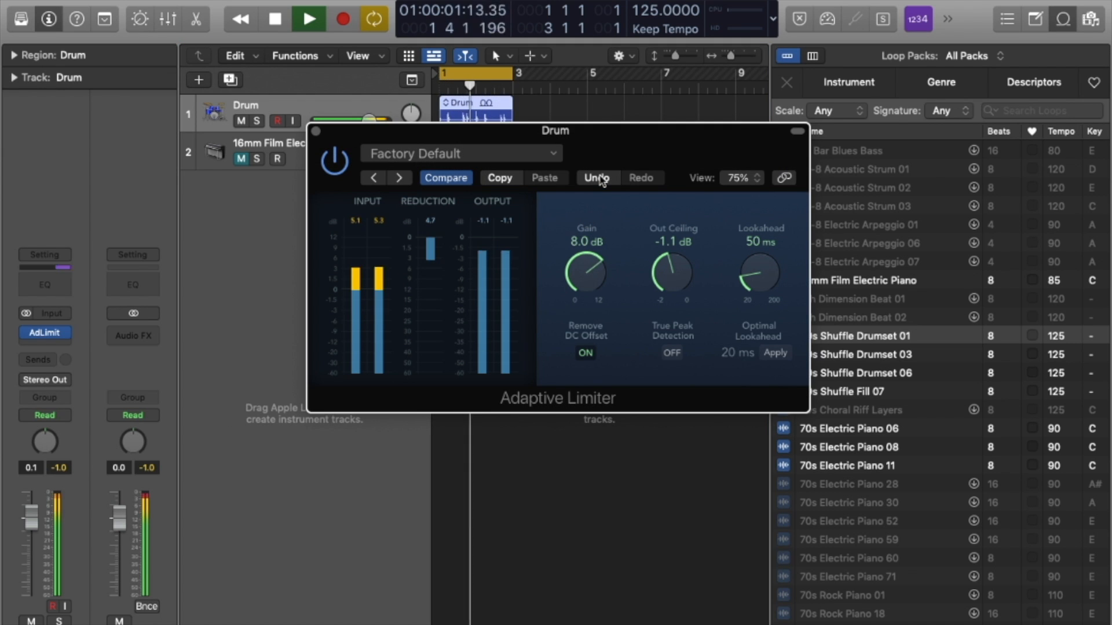
click(64, 466)
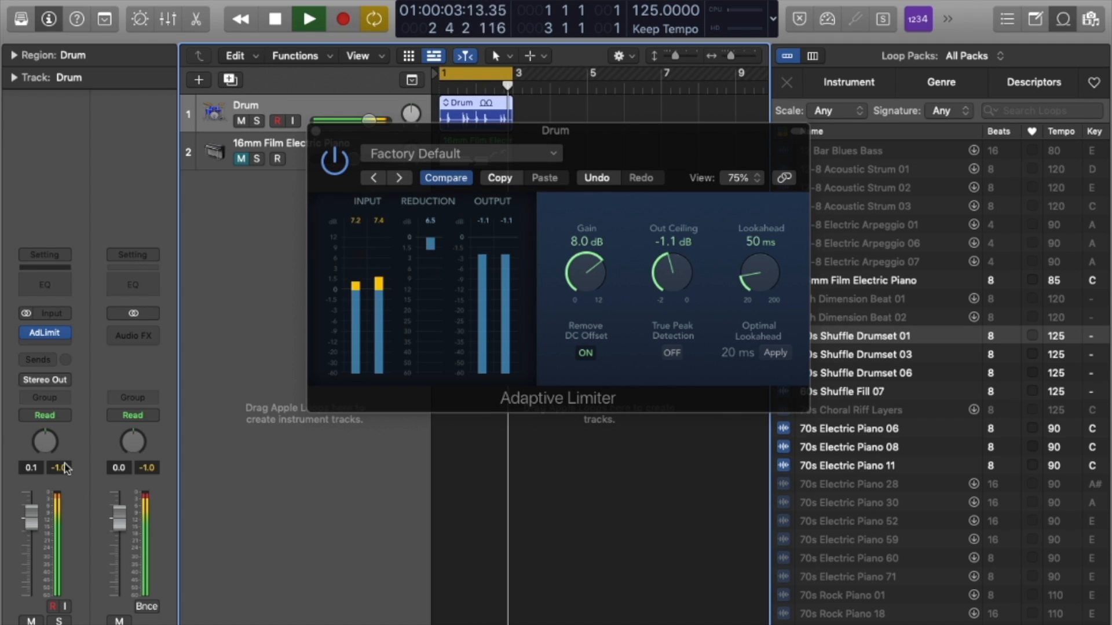
drag(586, 258, 595, 175)
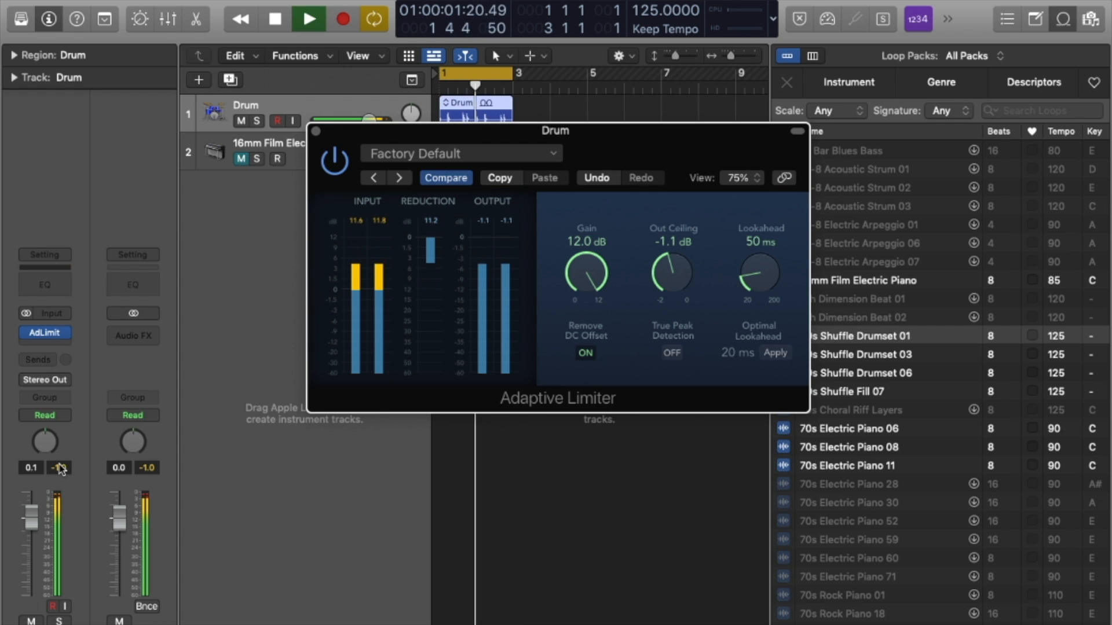
click(198, 464)
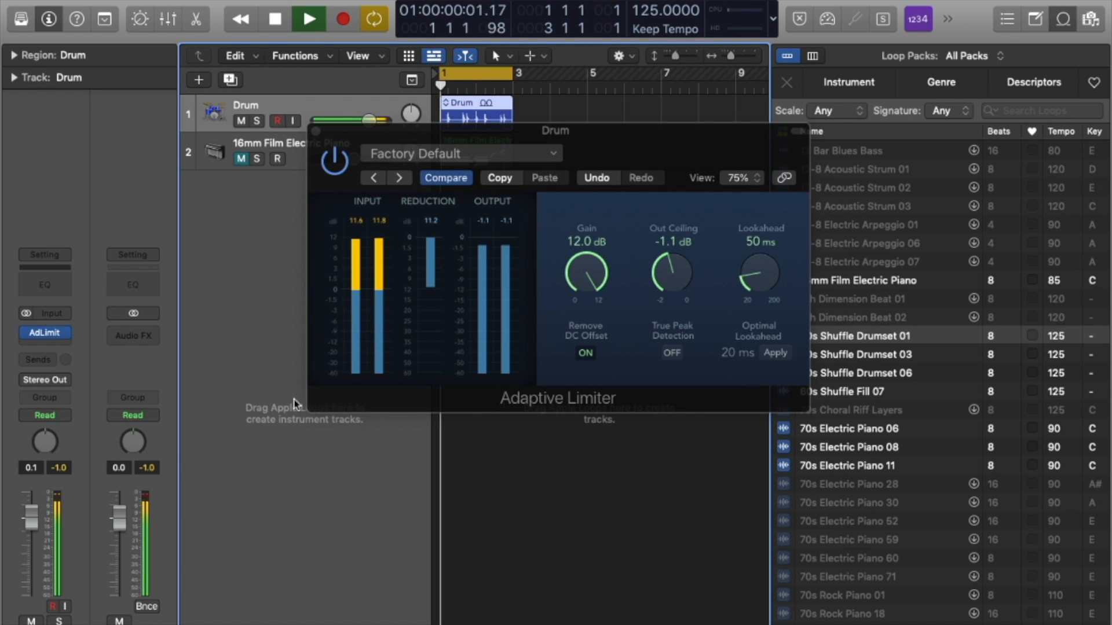
drag(662, 278, 669, 353)
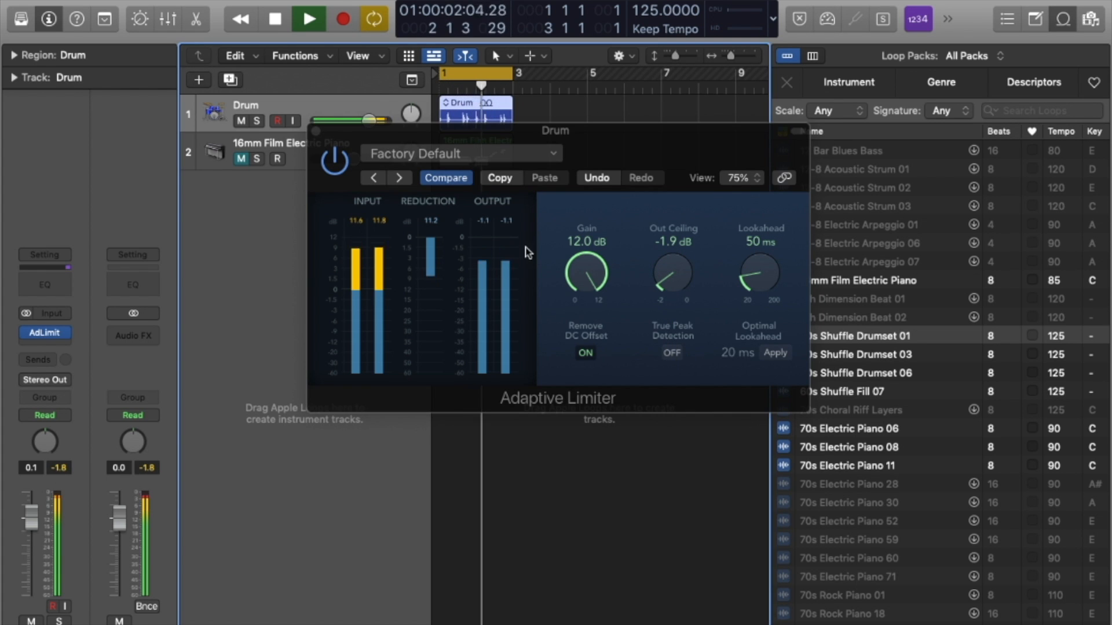
Stop playback, replace the Adaptive Limiter on the Drum track with the stereo Compressor, and reposition its window with the header hidden.
click(606, 214)
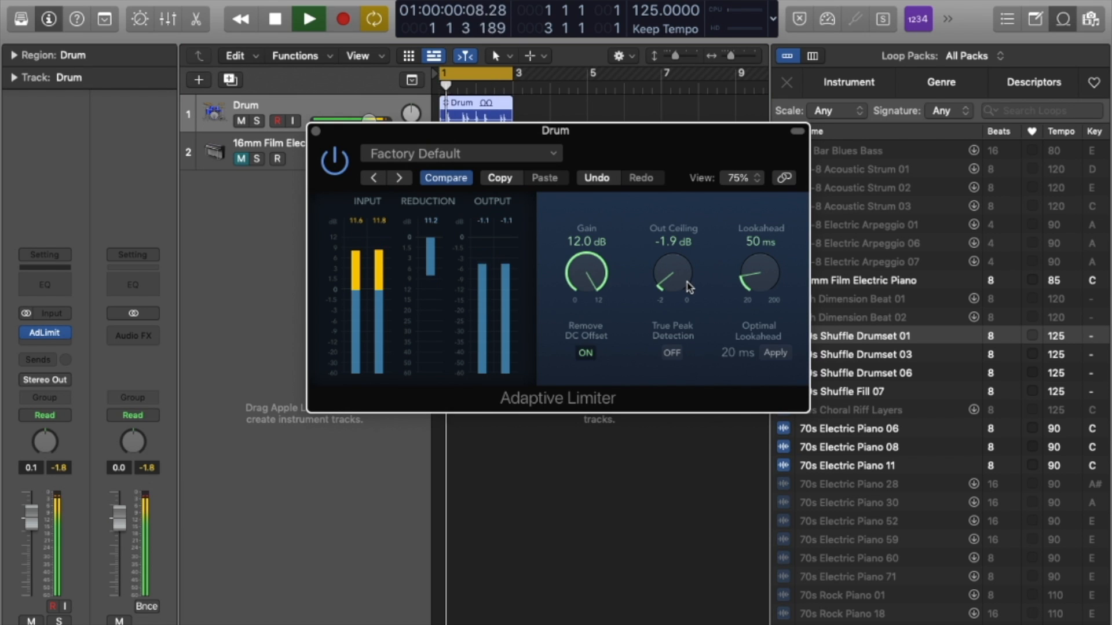
key(space)
click(62, 332)
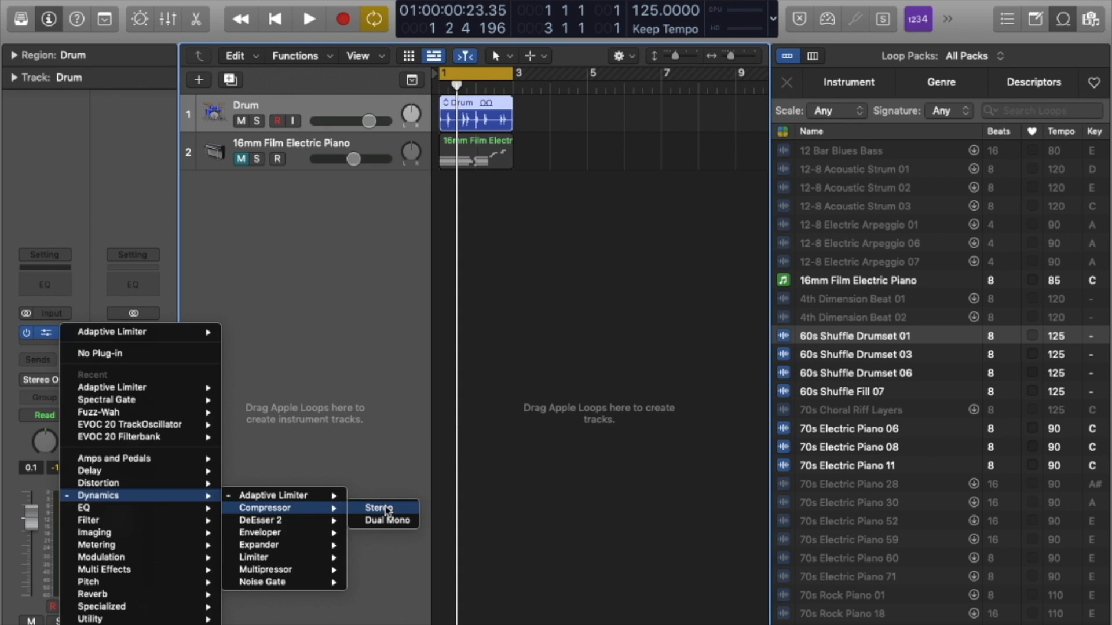
click(385, 509)
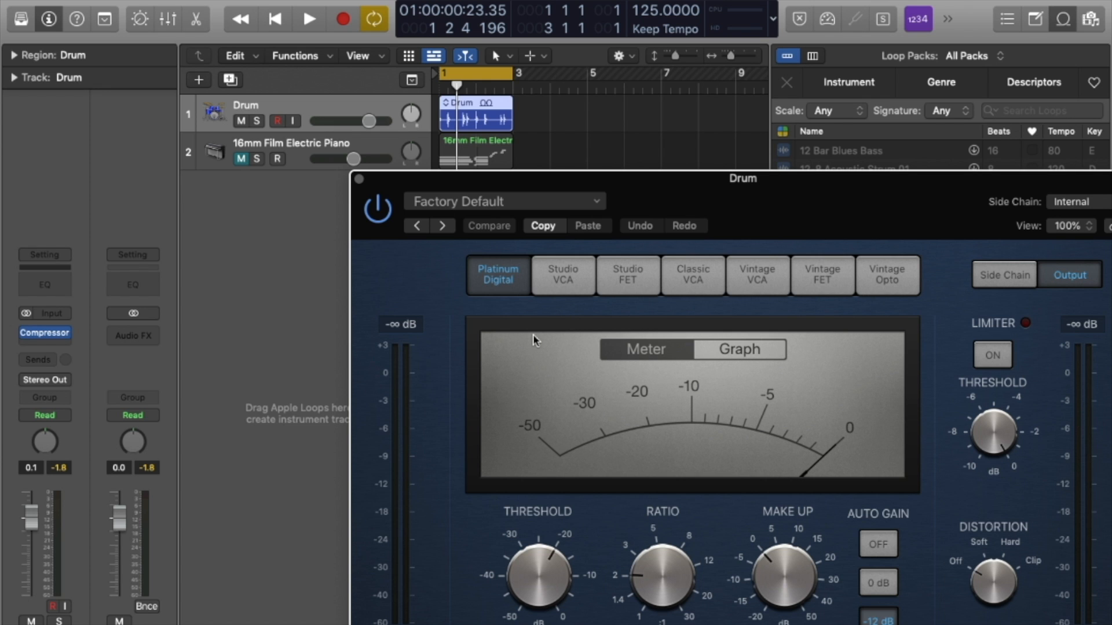
drag(766, 184, 693, 116)
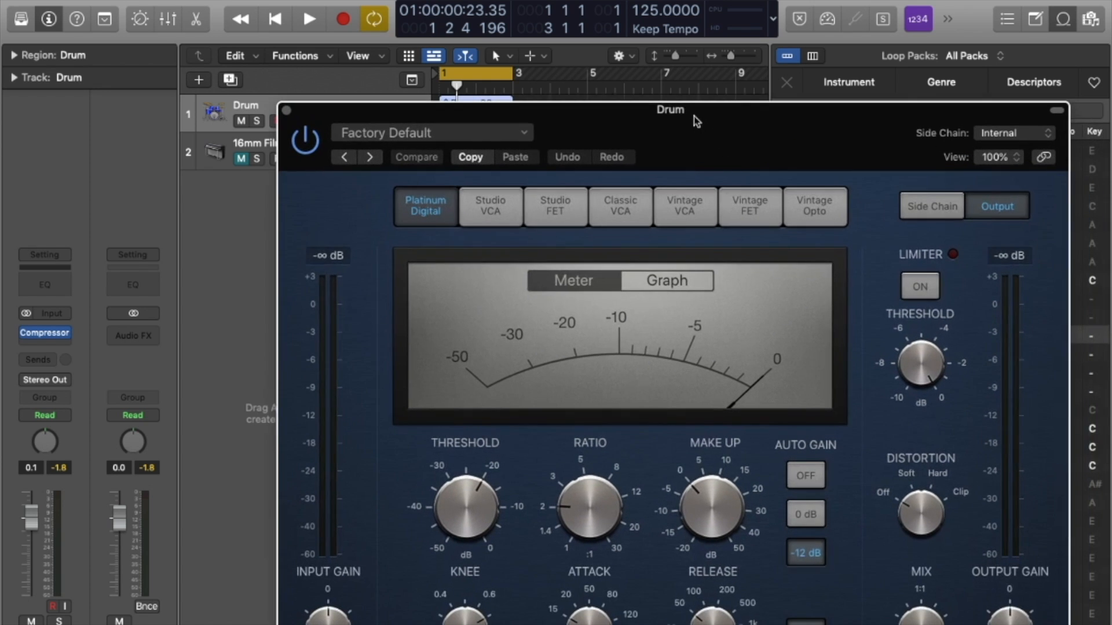
click(1058, 110)
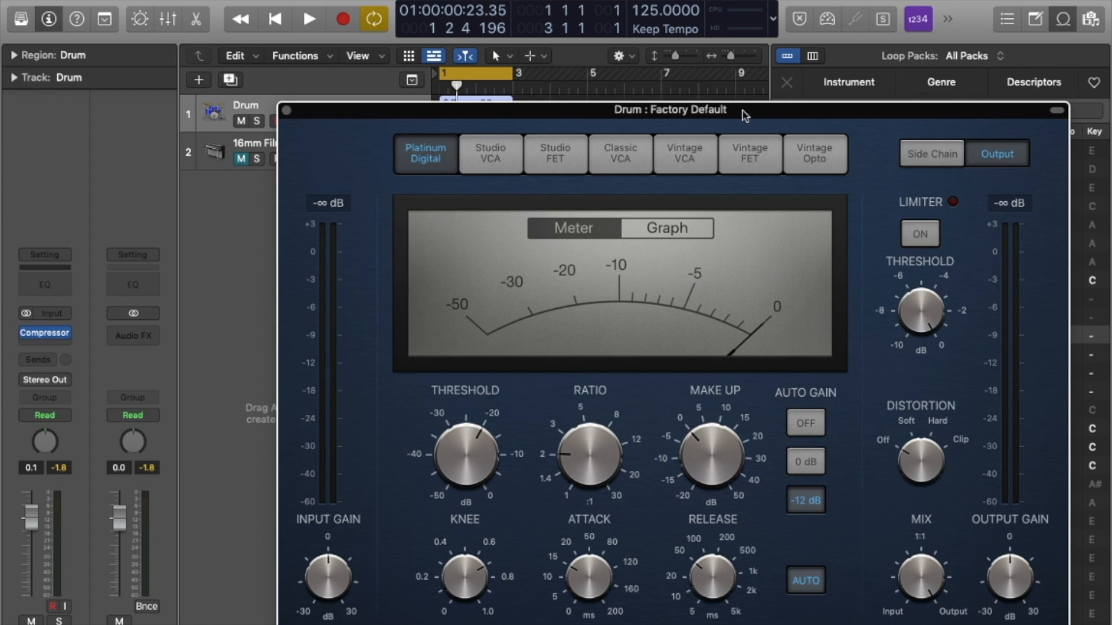
drag(719, 111, 713, 56)
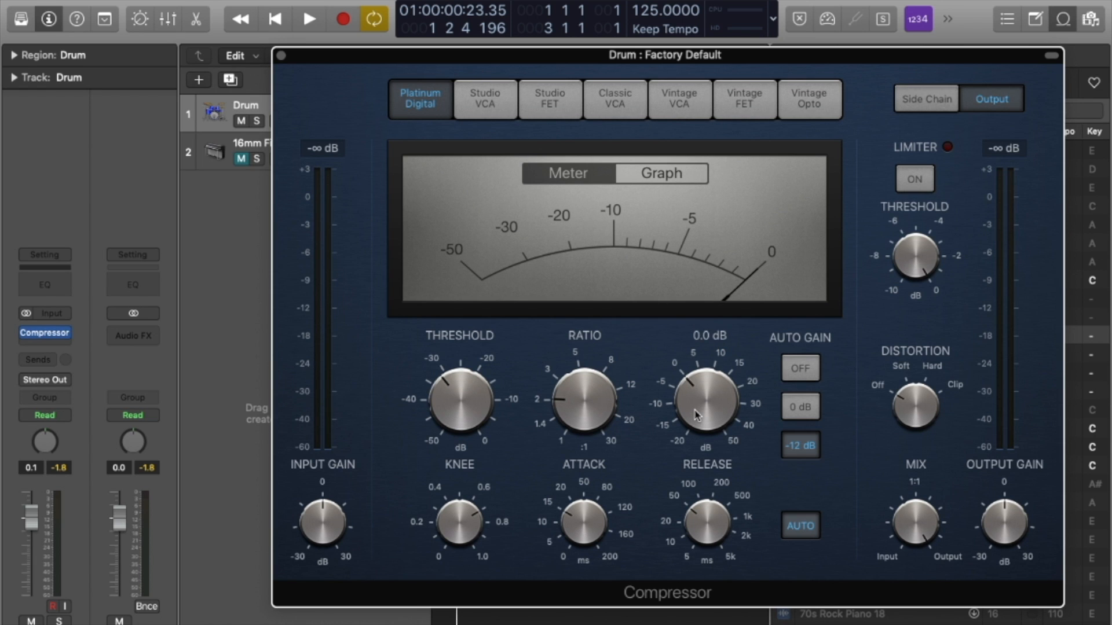
Raise the Compressor's Make Up gain, and switch its circuit type through Studio VCA to Vintage FET.
drag(699, 432, 699, 410)
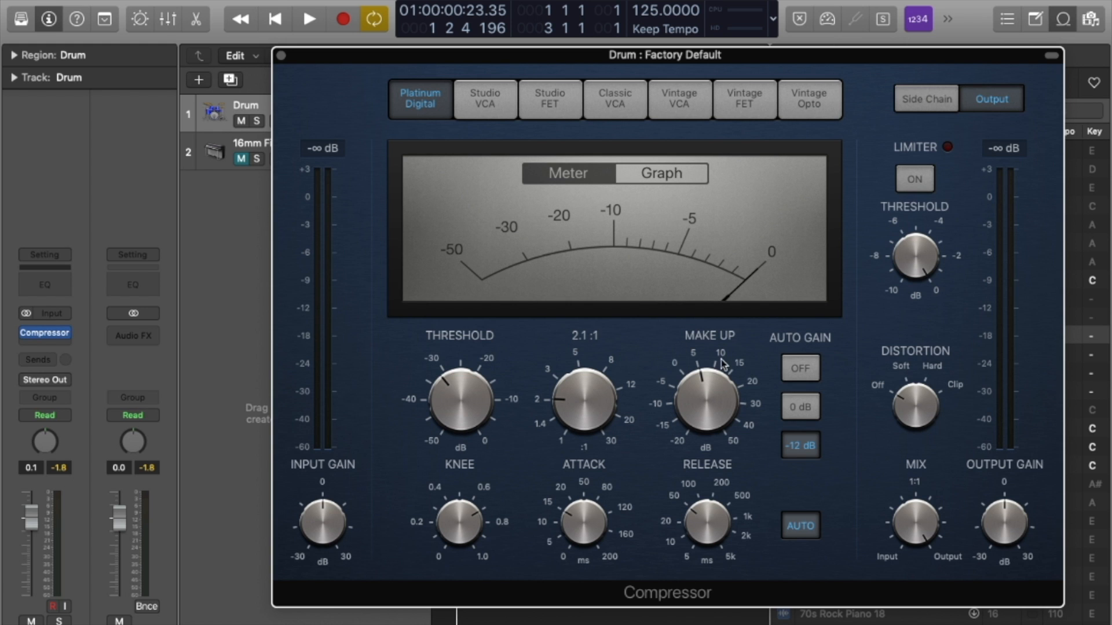
click(608, 98)
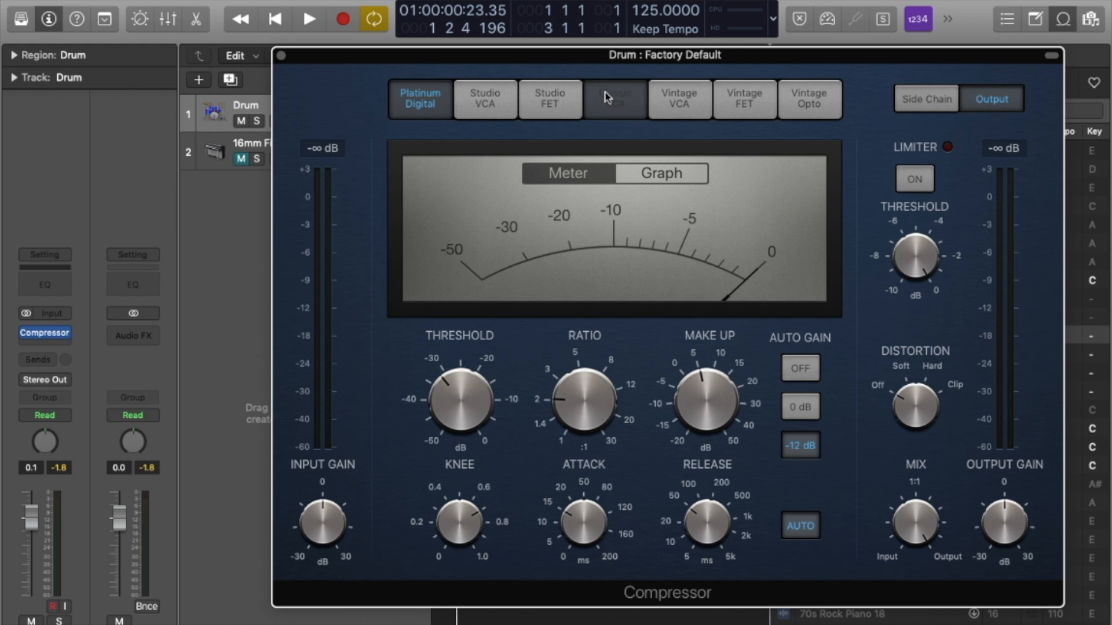
click(489, 103)
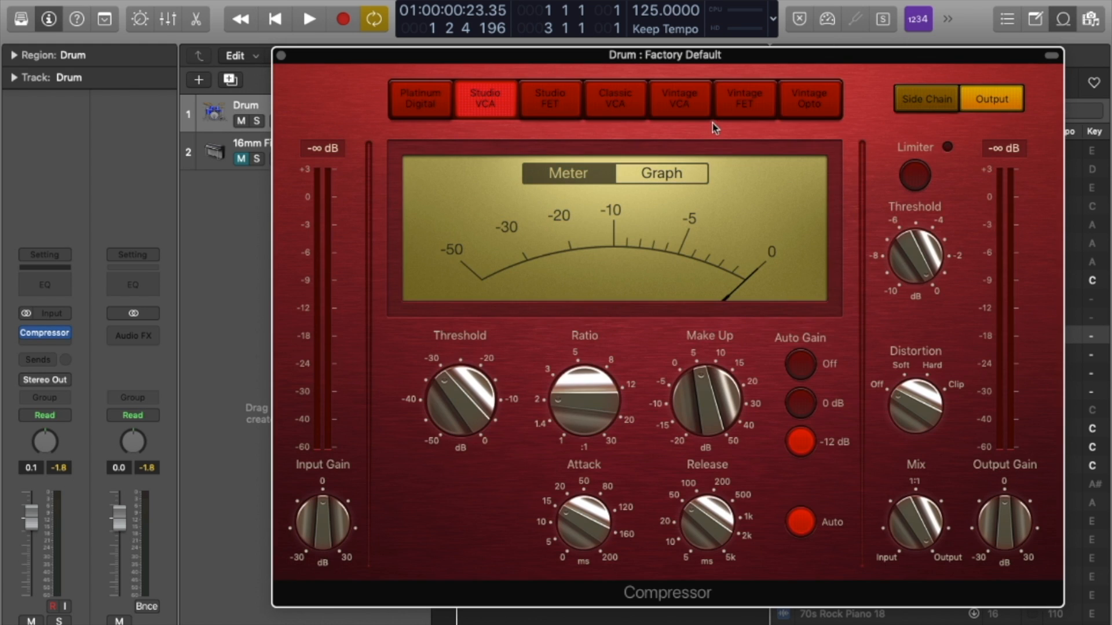
click(748, 99)
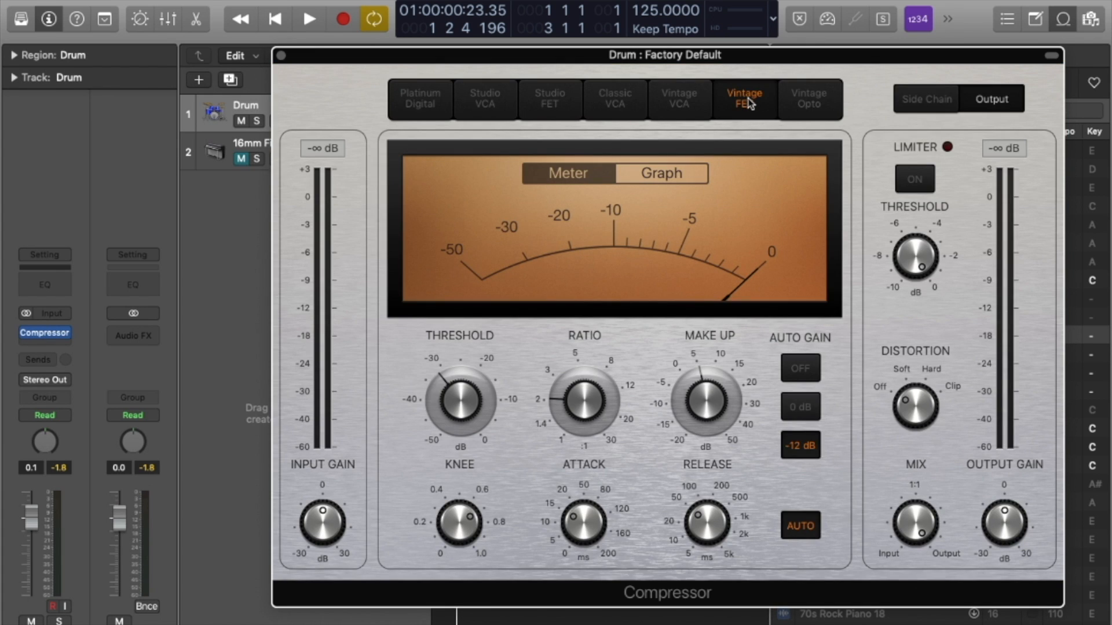
Play the drum loop while lowering the Compressor's Make Up, raising its Ratio and lowering its Threshold to -42.0 dB.
key(space)
mouse_move(695, 406)
drag(694, 406, 689, 425)
drag(591, 401, 596, 336)
drag(461, 400, 446, 447)
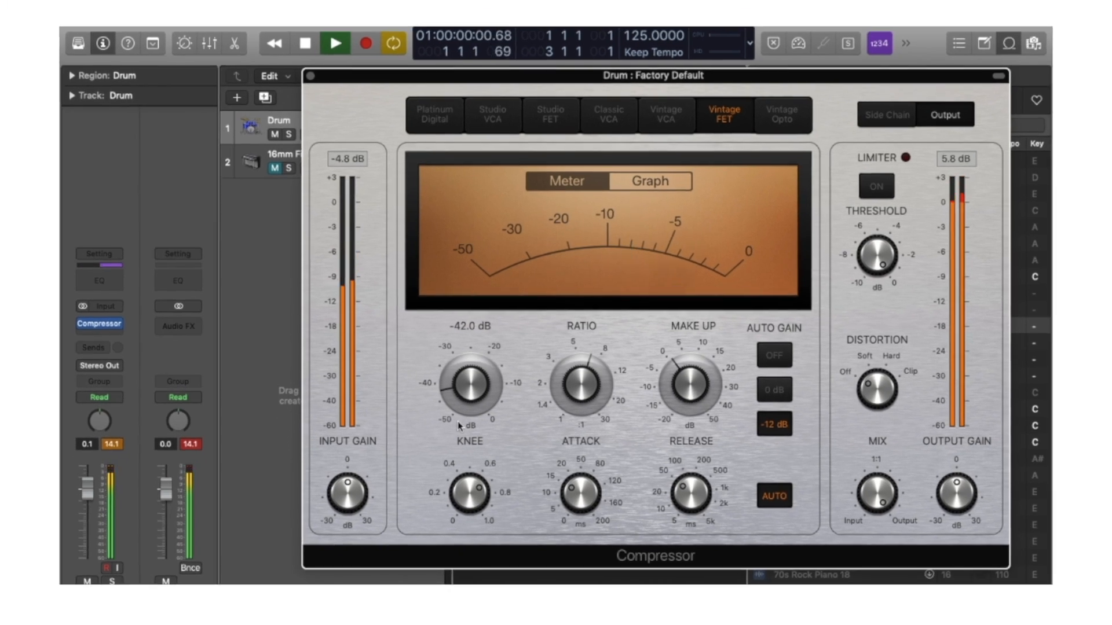
Set the Compressor's Make Up to -3.5 dB, Ratio to 20.0:1 and Threshold to -45.5 dB during playback, and stop the loop.
drag(681, 395, 672, 421)
drag(618, 341, 632, 323)
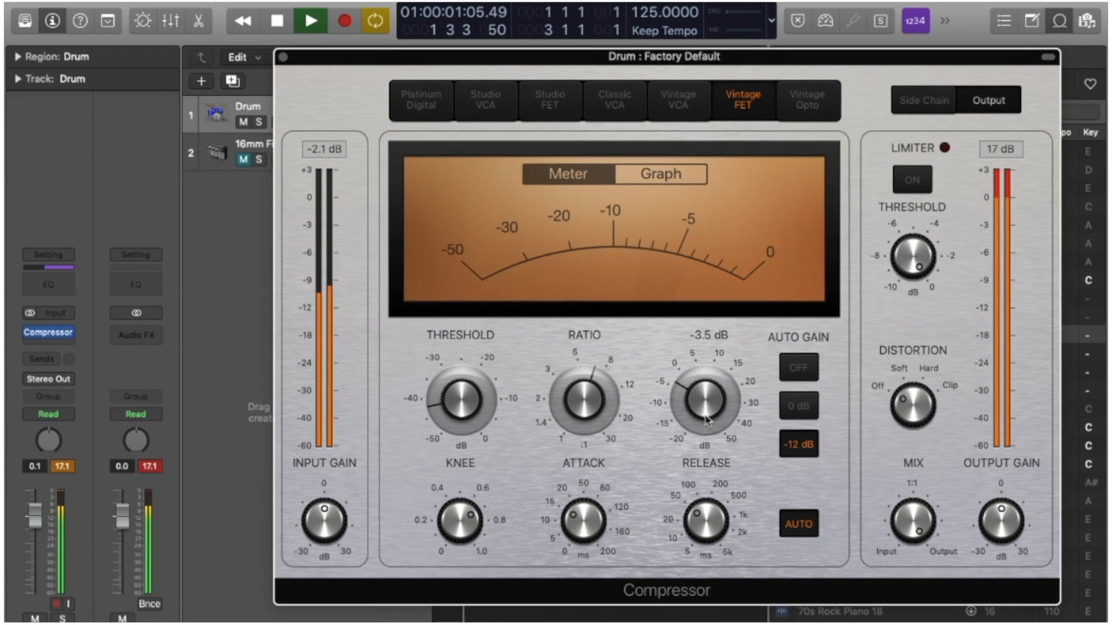
drag(581, 414, 600, 338)
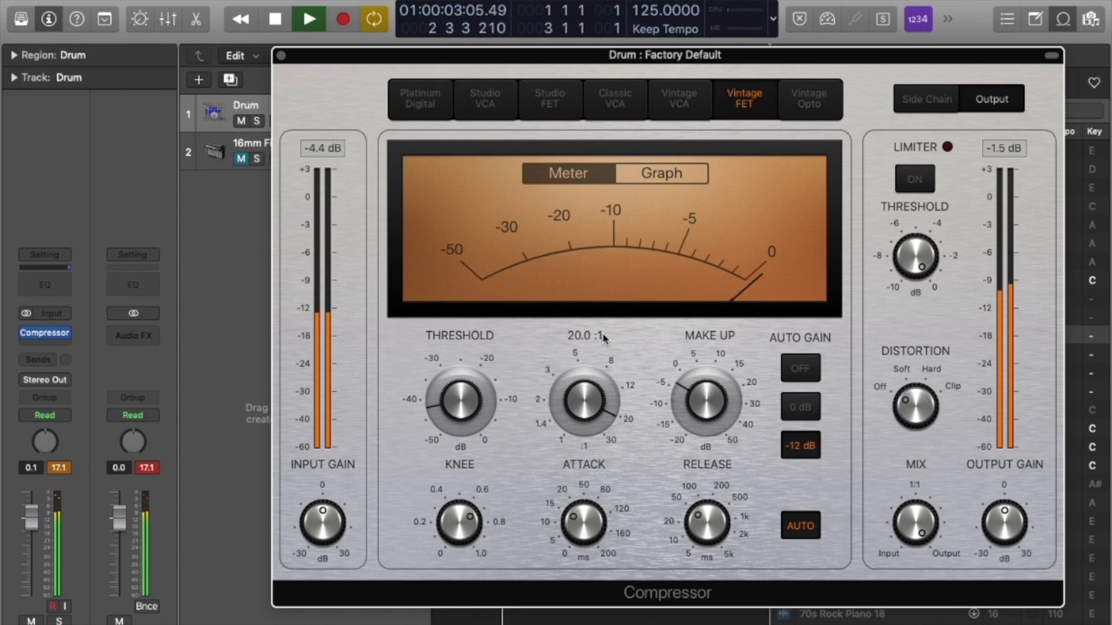
drag(486, 387, 481, 412)
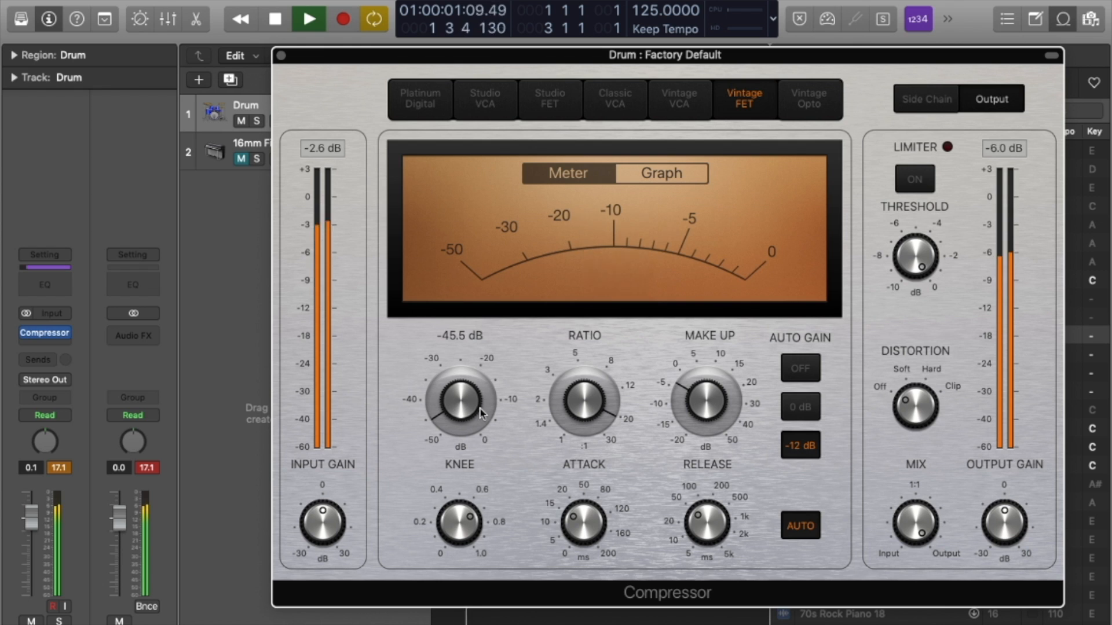
key(space)
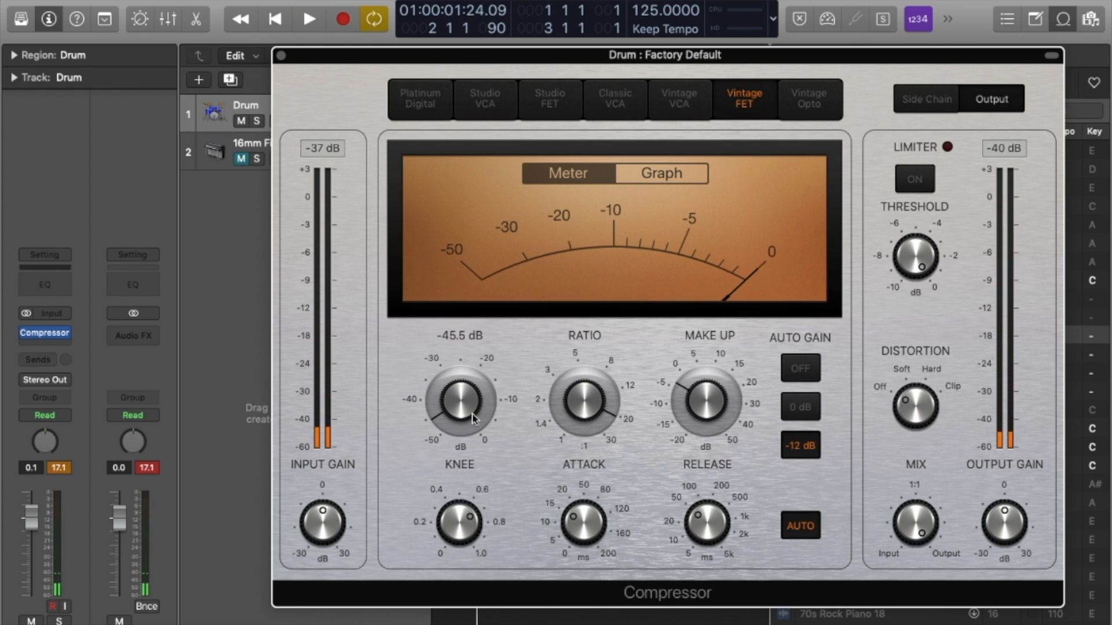
Set the Compressor's Threshold to -22.0 dB with a Ratio of about 3:1, and play the loop briefly while raising Make Up slightly.
drag(474, 418, 492, 313)
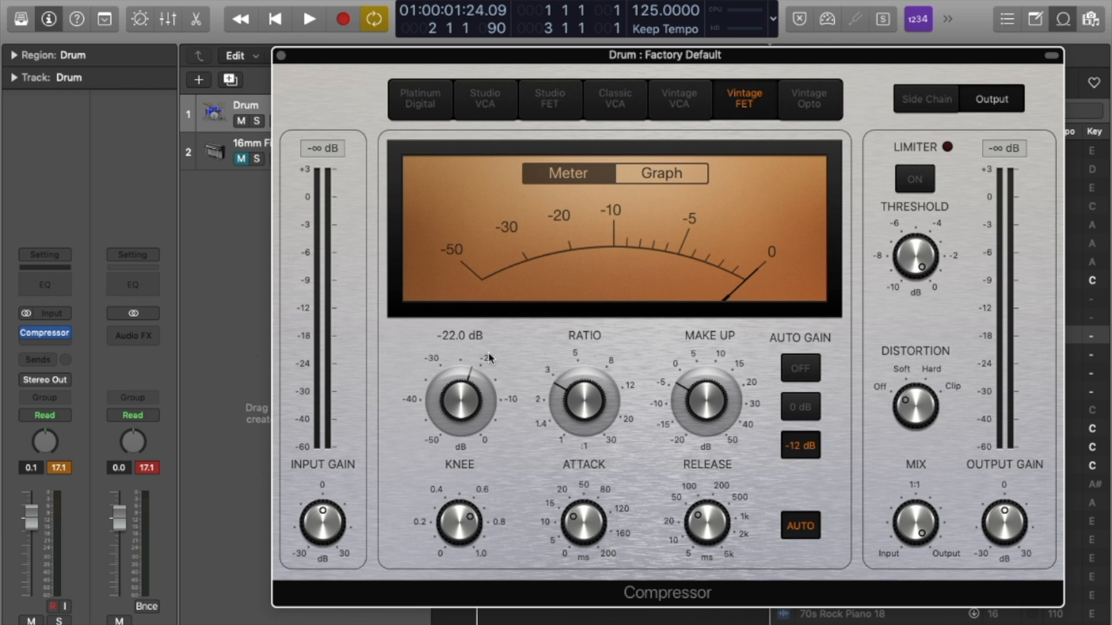
key(space)
drag(696, 403, 697, 391)
key(space)
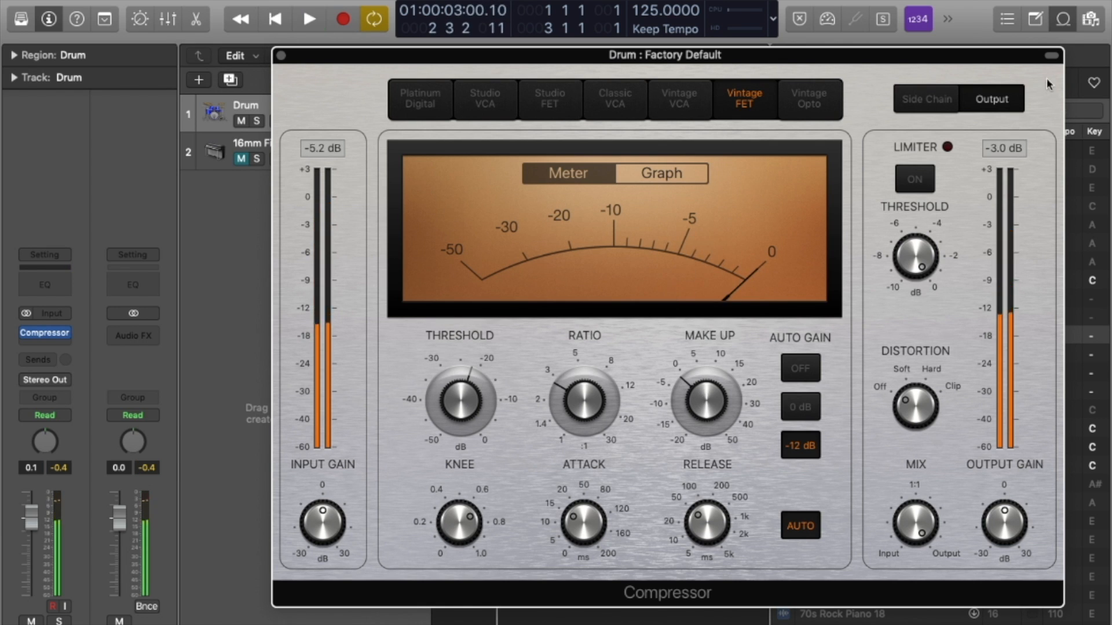
Show the Compressor's header again and examine its available Side Chain sources, leaving Internal selected.
click(1052, 55)
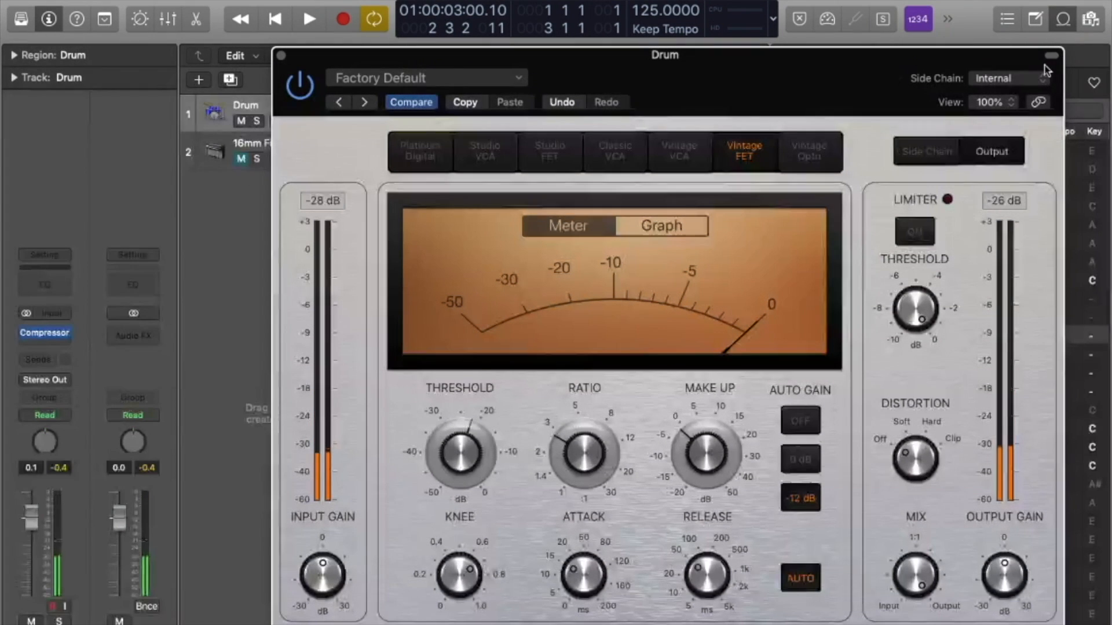
click(1017, 85)
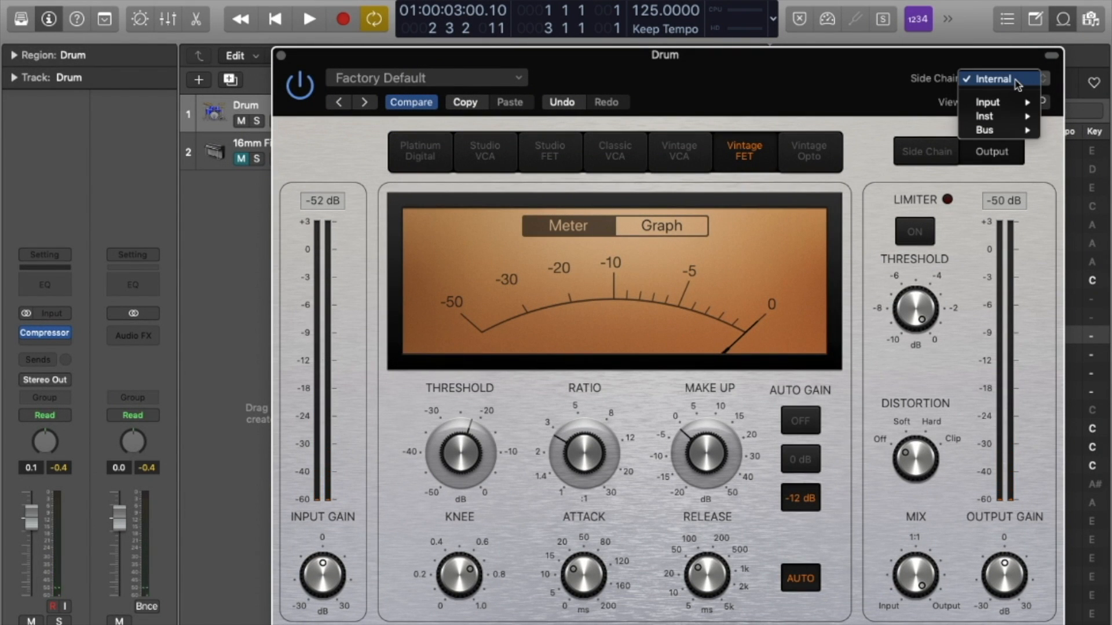
click(772, 94)
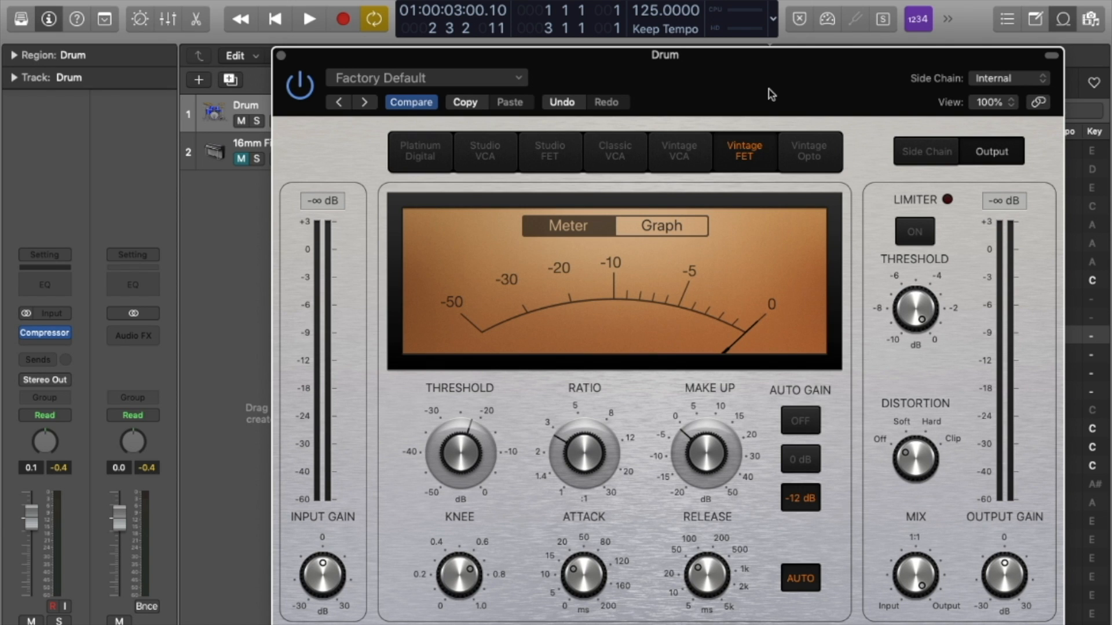
Replace the Compressor on the Drum track with DeEsser 2, and swap that for the Enveloper dynamics plug-in.
click(65, 332)
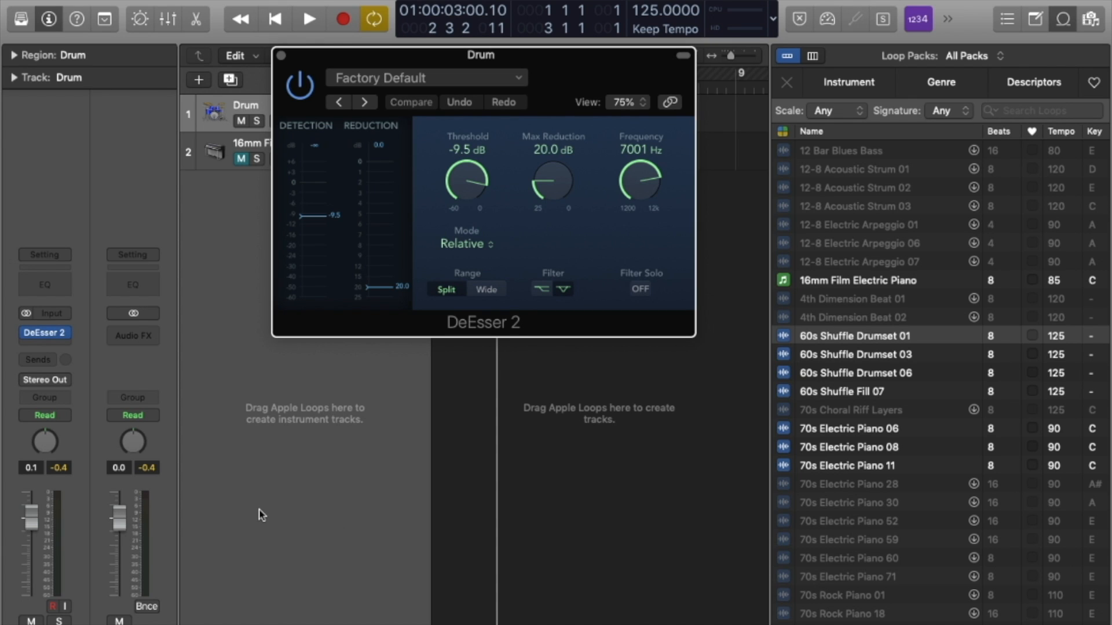
click(66, 335)
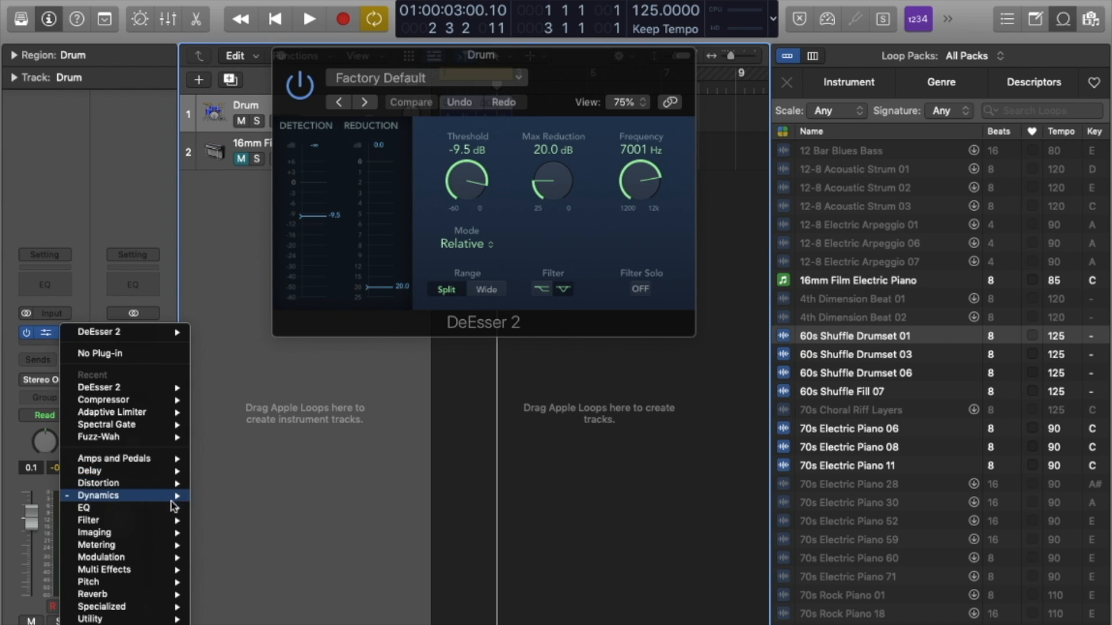
mouse_move(99, 496)
mouse_move(294, 536)
click(346, 532)
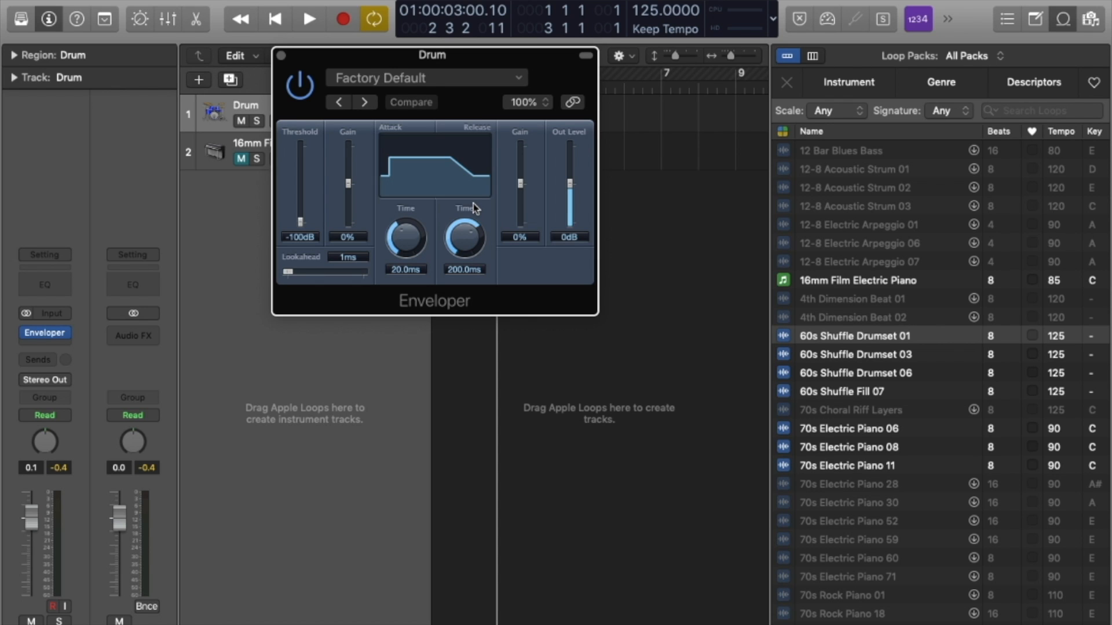
Play the loop and set the Enveloper's Threshold to 0 dB, release Gain to -100% and release Time to 2000 ms.
drag(459, 59, 537, 167)
key(space)
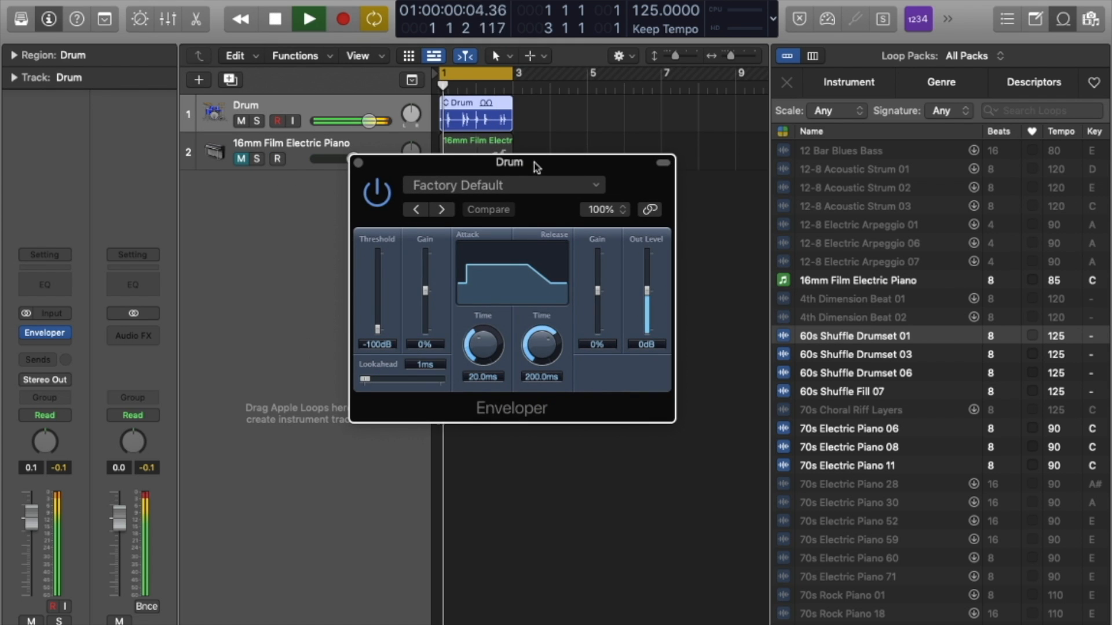
drag(389, 322, 392, 252)
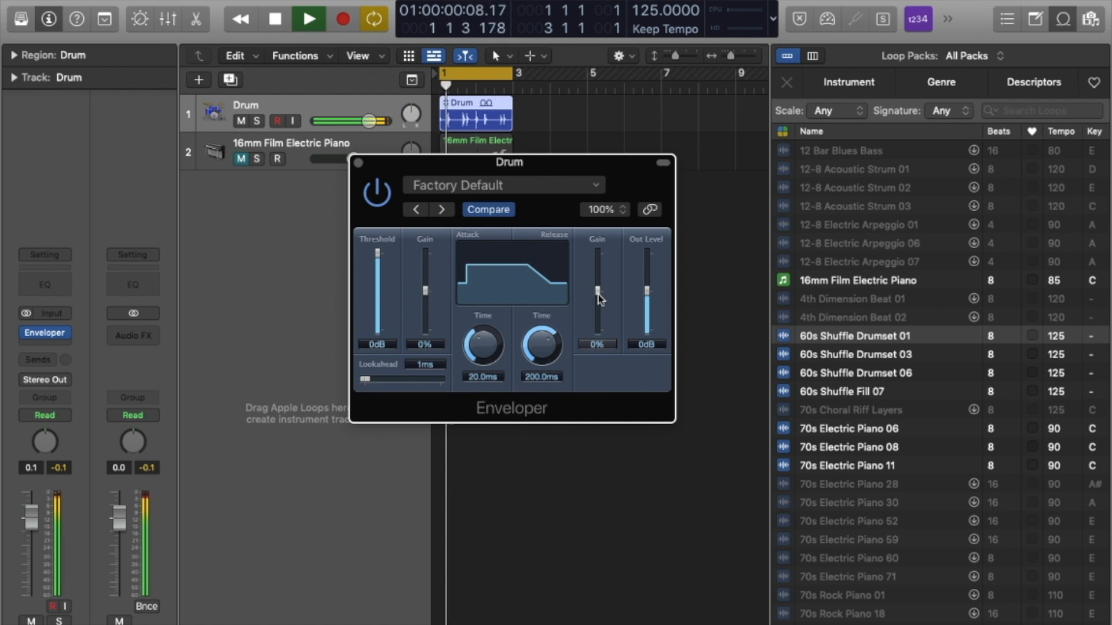
drag(598, 291, 555, 295)
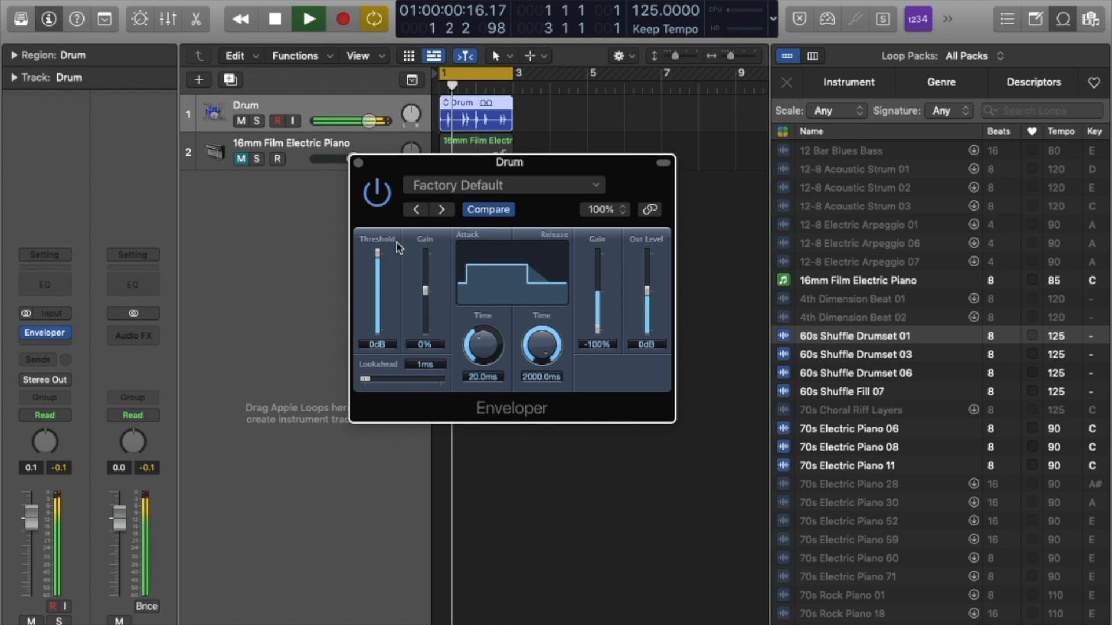
Set the Enveloper's Lookahead to 100 ms, lower its Threshold in stages through -41 dB to -91 dB, and stop playback.
drag(365, 379, 455, 400)
drag(385, 260, 377, 290)
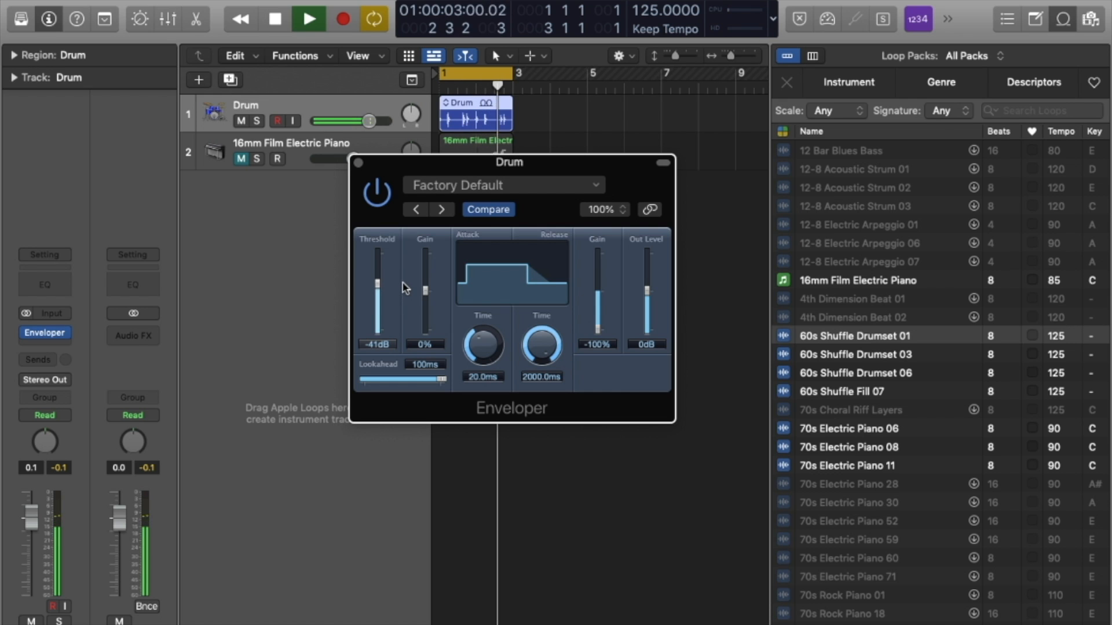
drag(377, 290, 397, 329)
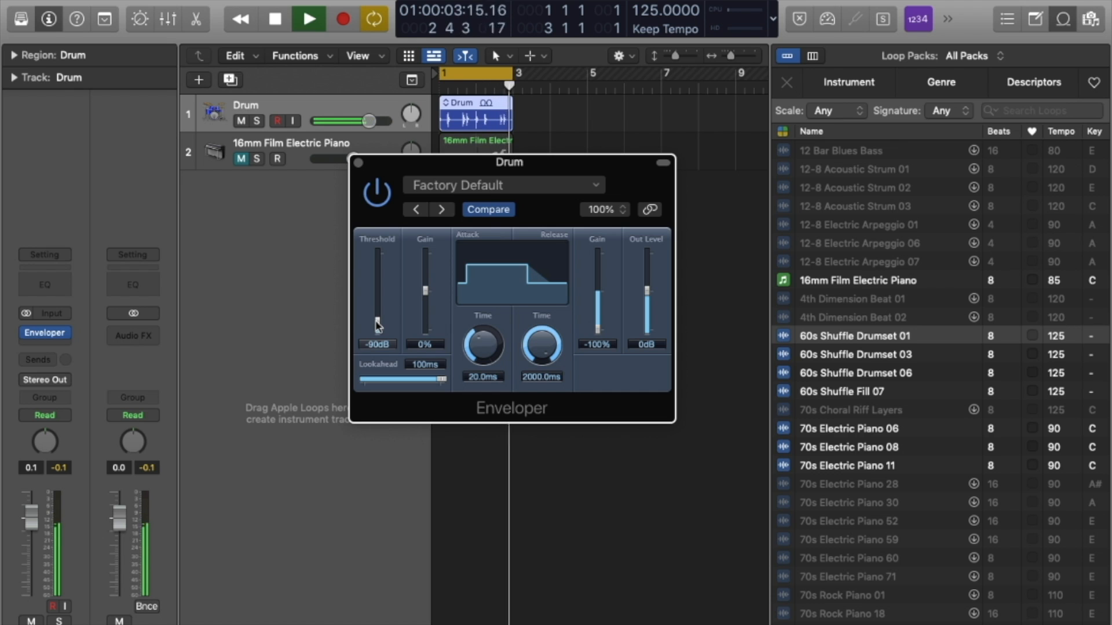
mouse_move(377, 325)
mouse_down()
mouse_move(391, 244)
mouse_move(400, 328)
mouse_up()
key(space)
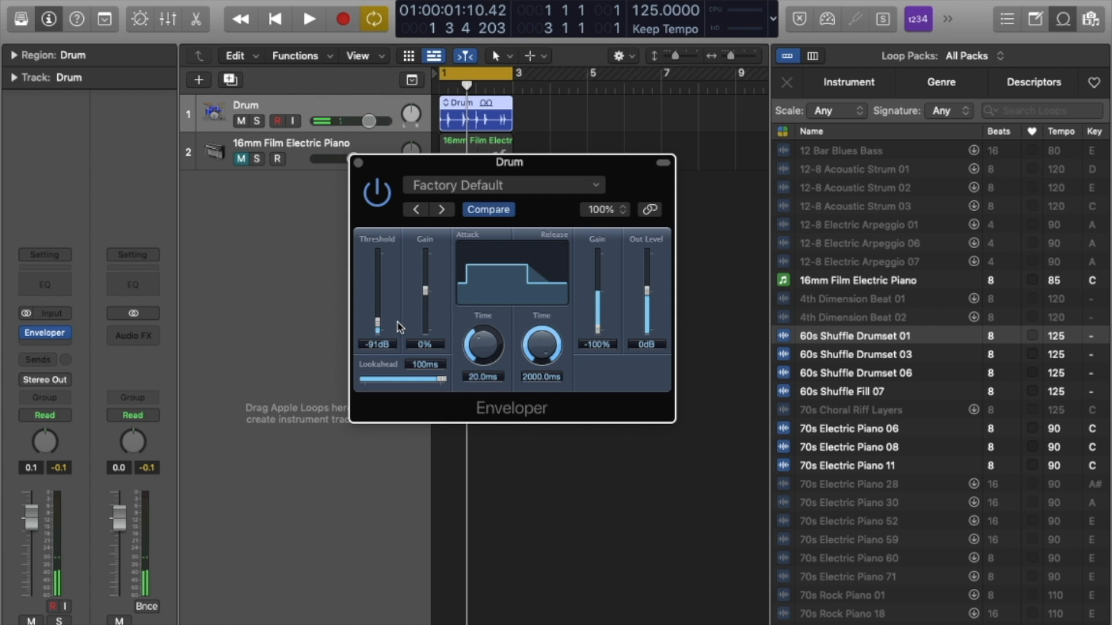
Replace the Enveloper on the Drum track with the stereo Expander dynamics plug-in.
click(64, 332)
mouse_move(98, 496)
mouse_move(228, 545)
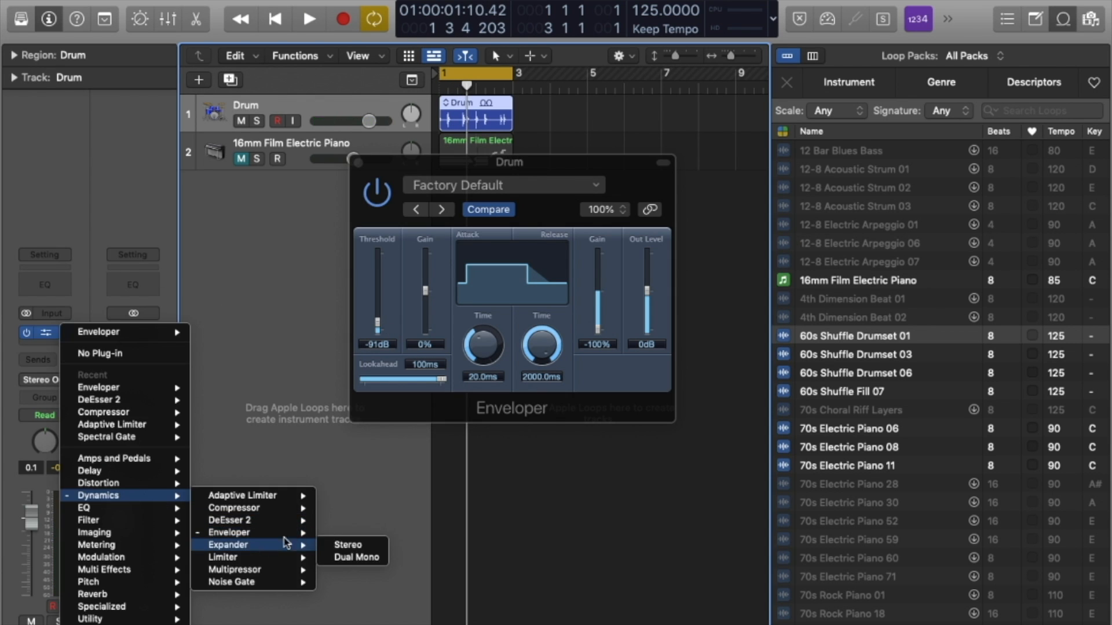
click(371, 548)
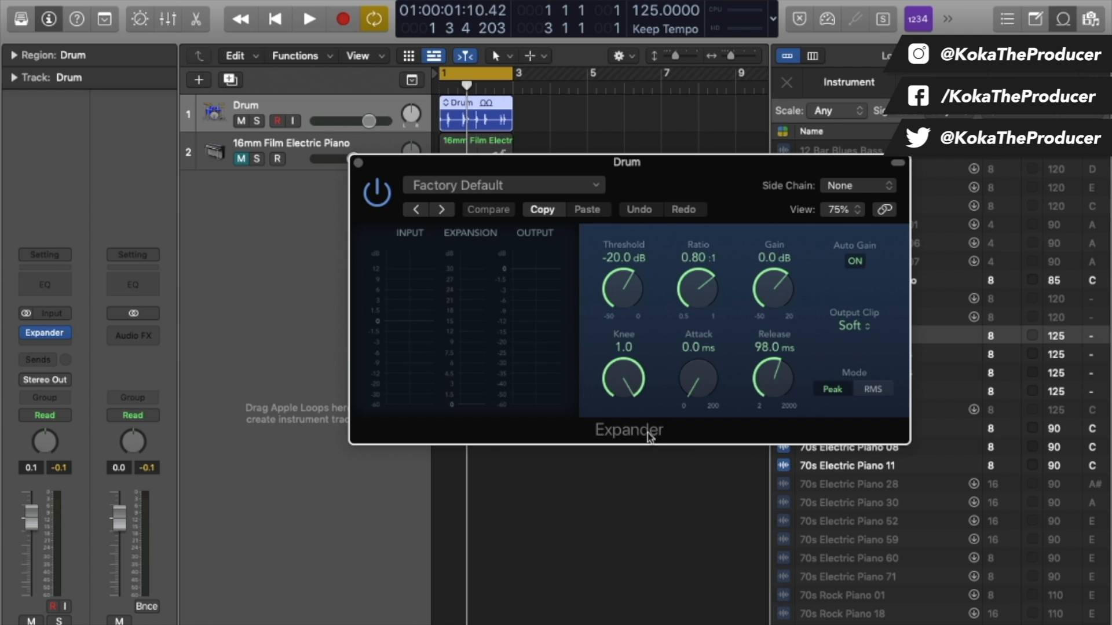
Play the loop and set the Expander's Threshold to -36.5 dB and its Gain to +2.0 dB.
key(space)
drag(622, 289, 598, 380)
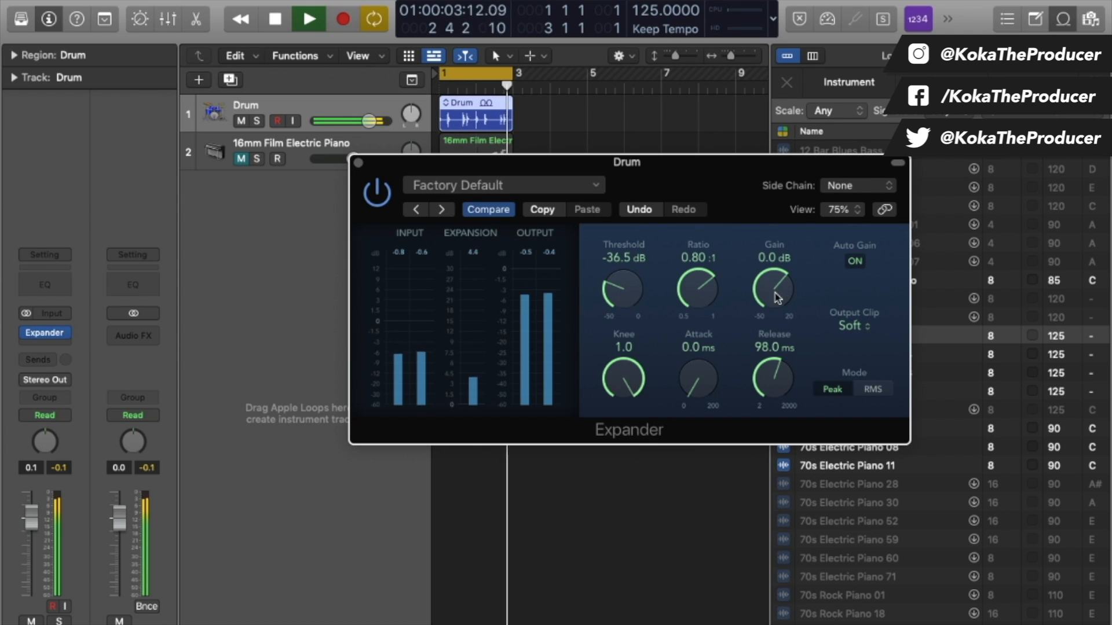
drag(762, 302, 768, 293)
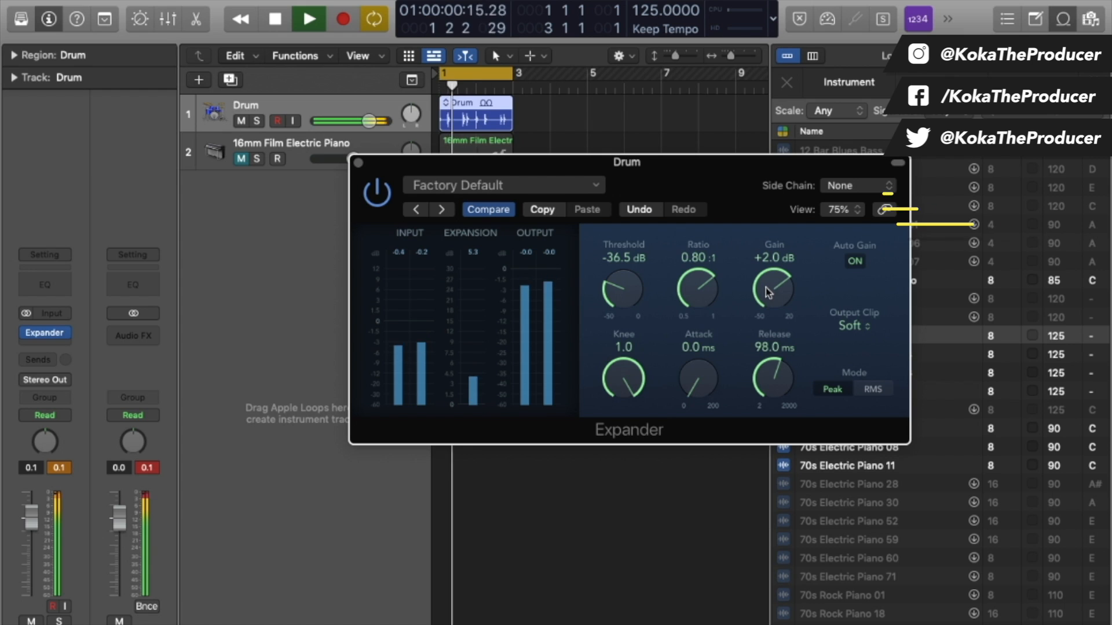
Load the Expander's High Expansion preset, audition it on the drum loop, and stop playback.
click(529, 185)
click(538, 497)
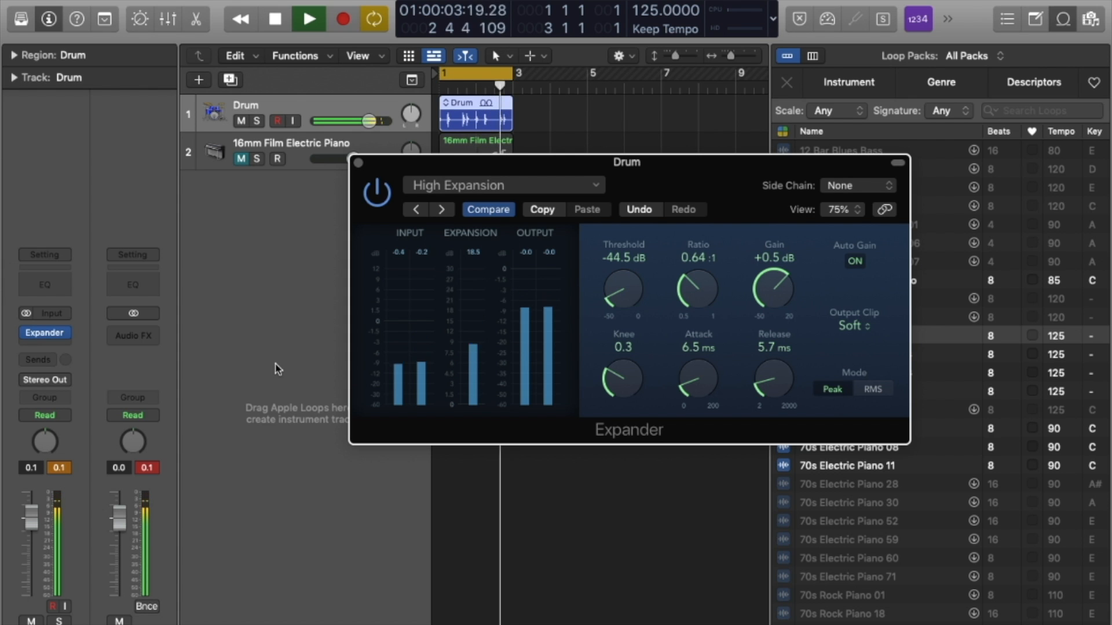
key(space)
Replace the Expander on the Drum track with the Limiter, and swap that for the stereo Multipressor.
click(64, 333)
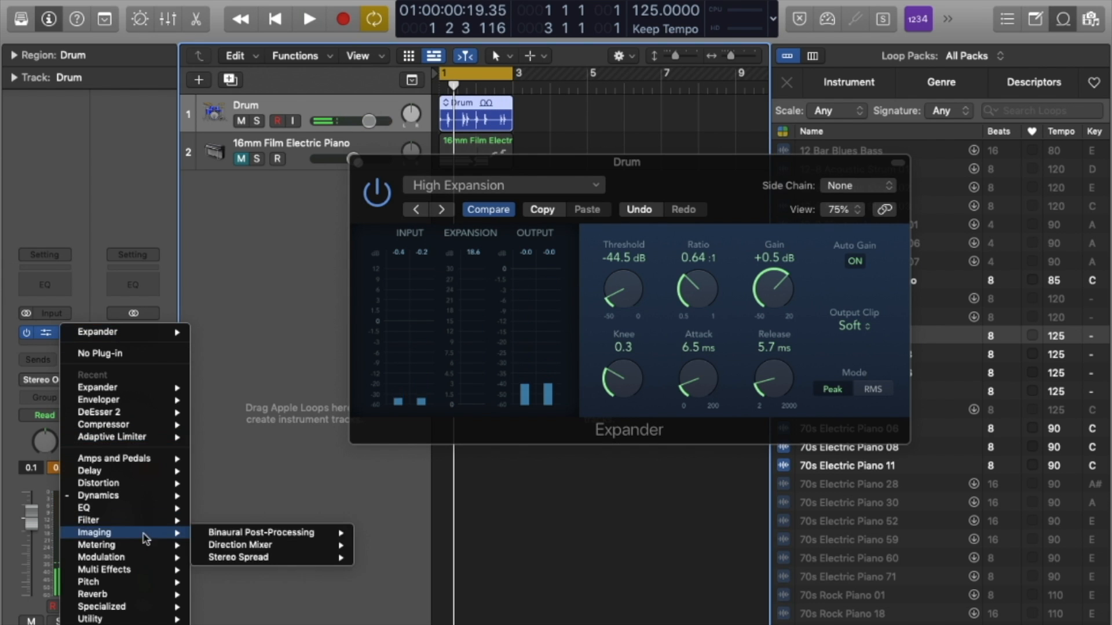
click(351, 557)
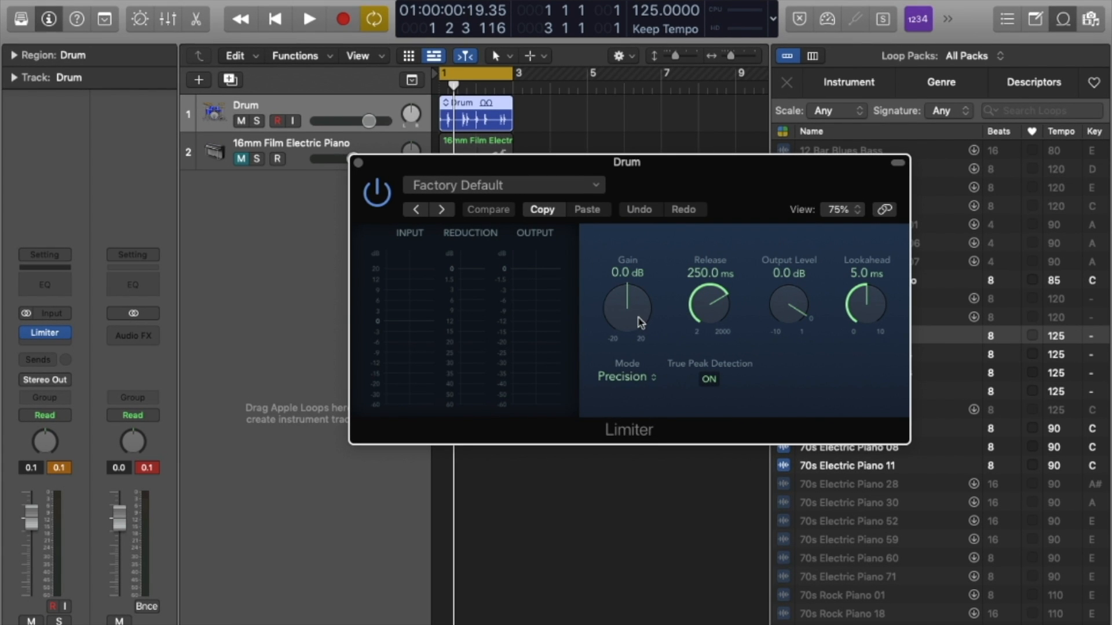
click(65, 332)
mouse_move(98, 496)
mouse_move(243, 570)
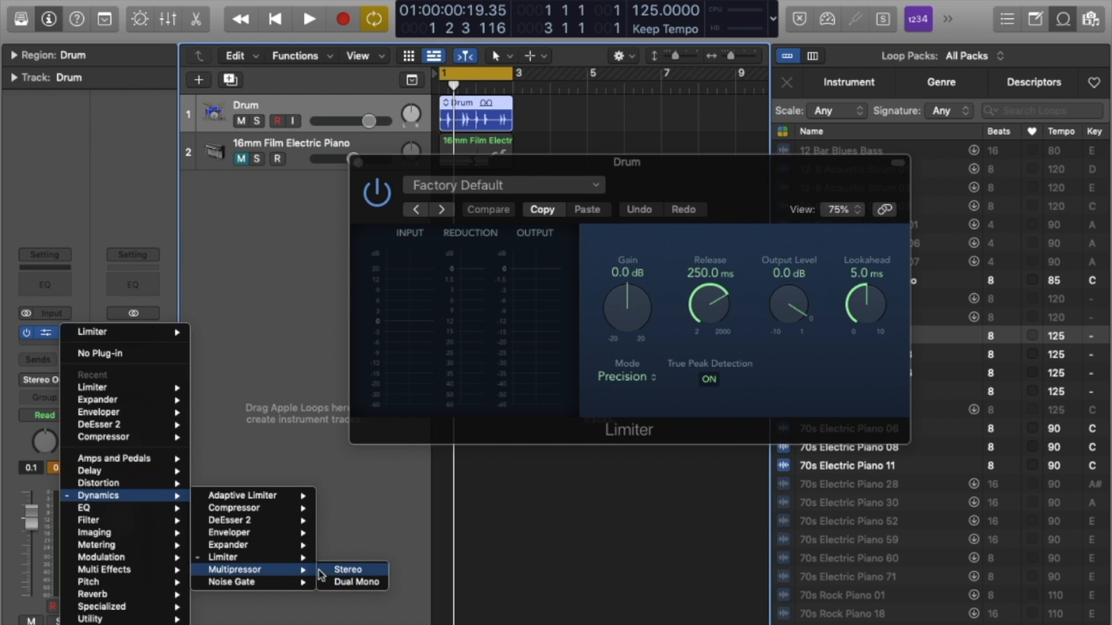
click(348, 569)
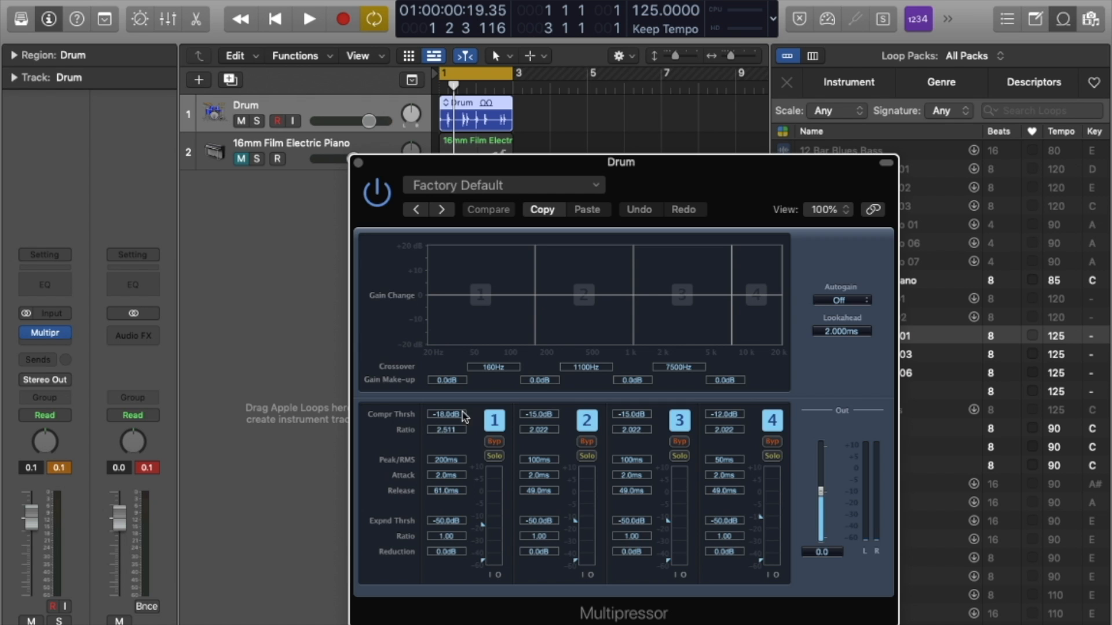
Set the Multipressor crossovers to 260, 2000 and 10000 Hz, with gain make-up at -2.0 dB for band 1 and -2.5 dB for bands 2–4.
mouse_move(634, 297)
mouse_down()
mouse_move(618, 298)
mouse_move(630, 298)
mouse_up()
drag(533, 299, 501, 300)
drag(630, 299, 625, 299)
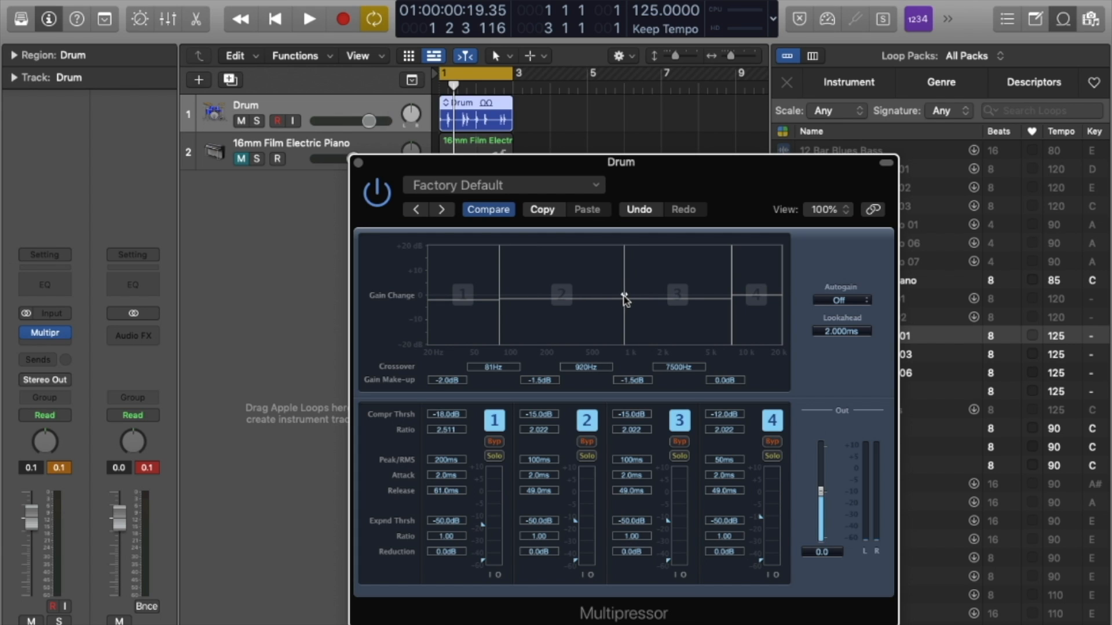
drag(733, 294, 747, 297)
drag(625, 297, 662, 297)
drag(499, 298, 558, 300)
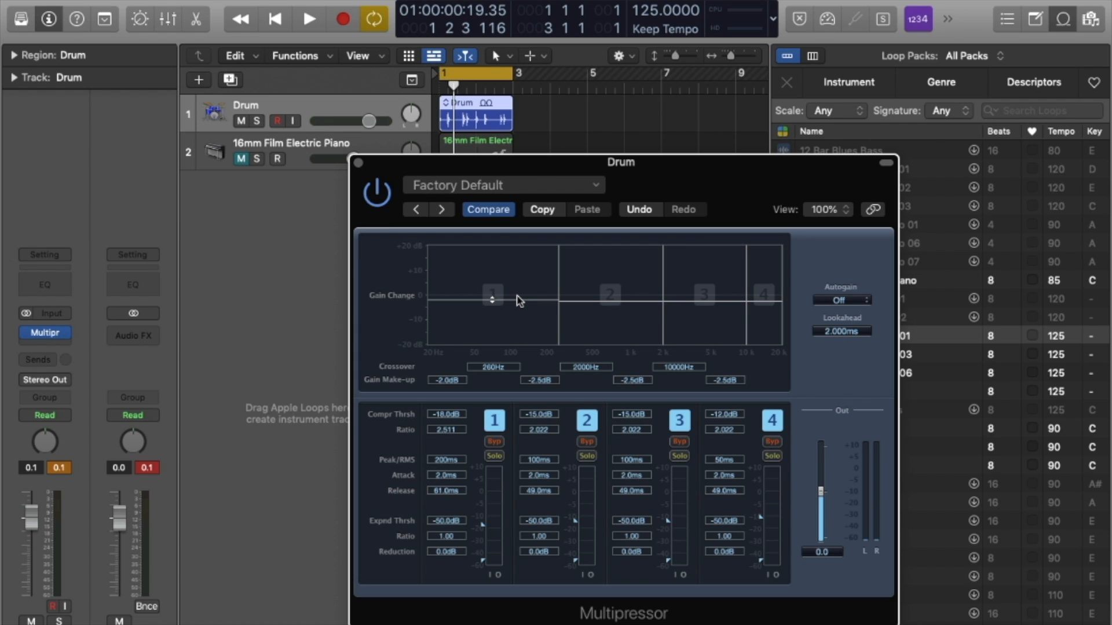
Play the drum loop and set band 4's gain make-up to 9.0 dB and its compression threshold to -37.0 dB.
key(space)
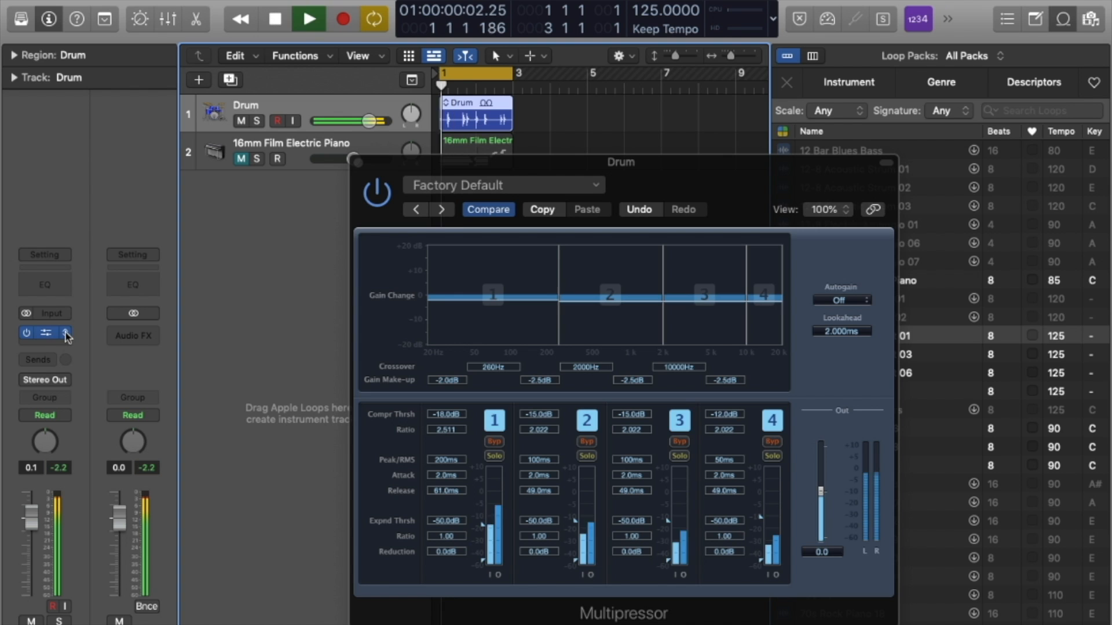
drag(769, 307, 766, 279)
drag(760, 517, 761, 554)
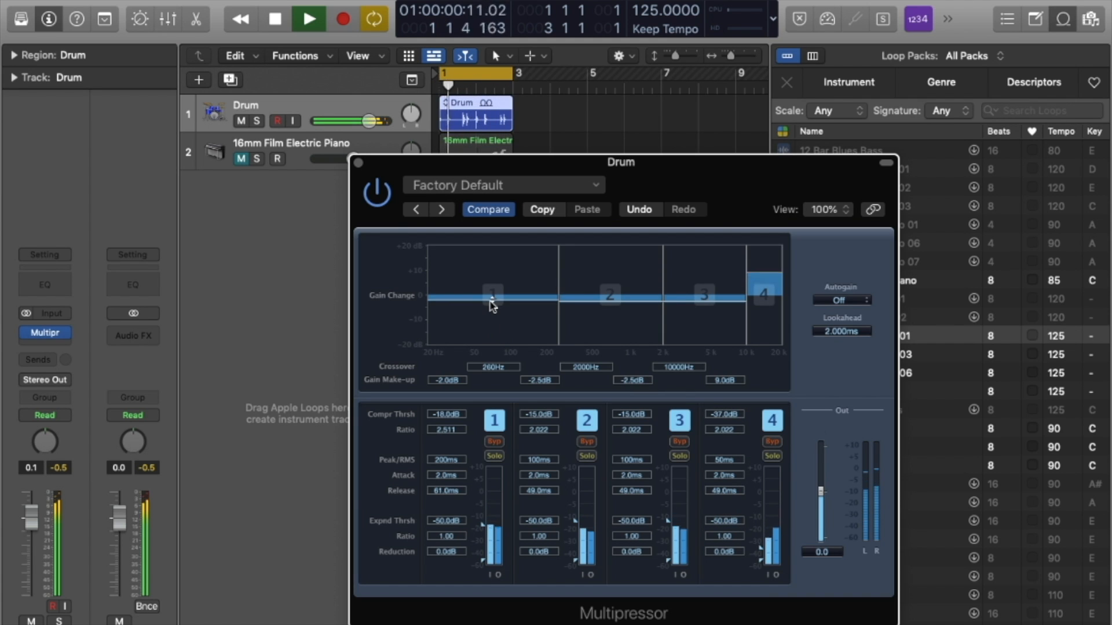
Set band 1's compression threshold to -35.5 dB and its gain make-up to 7.5 dB, and stop playback.
mouse_move(489, 298)
mouse_down()
mouse_move(492, 272)
mouse_move(492, 318)
mouse_up()
drag(478, 526, 482, 547)
mouse_move(494, 293)
mouse_down()
mouse_move(493, 318)
mouse_move(496, 274)
mouse_up()
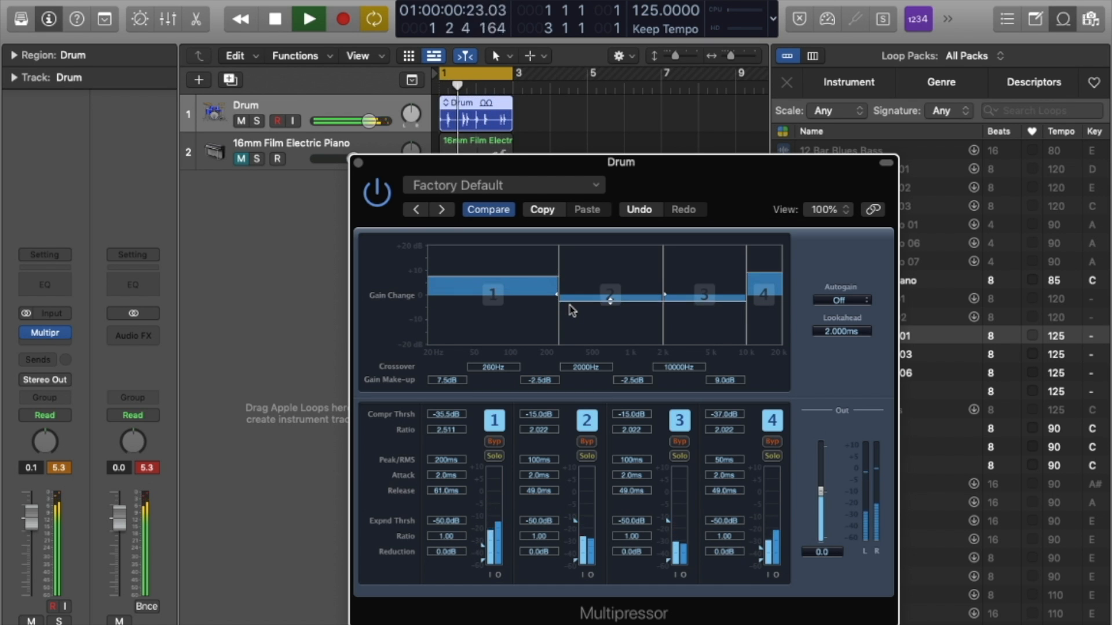
key(space)
Replace the Multipressor on the Drum track with the Noise Gate dynamics plug-in.
click(68, 332)
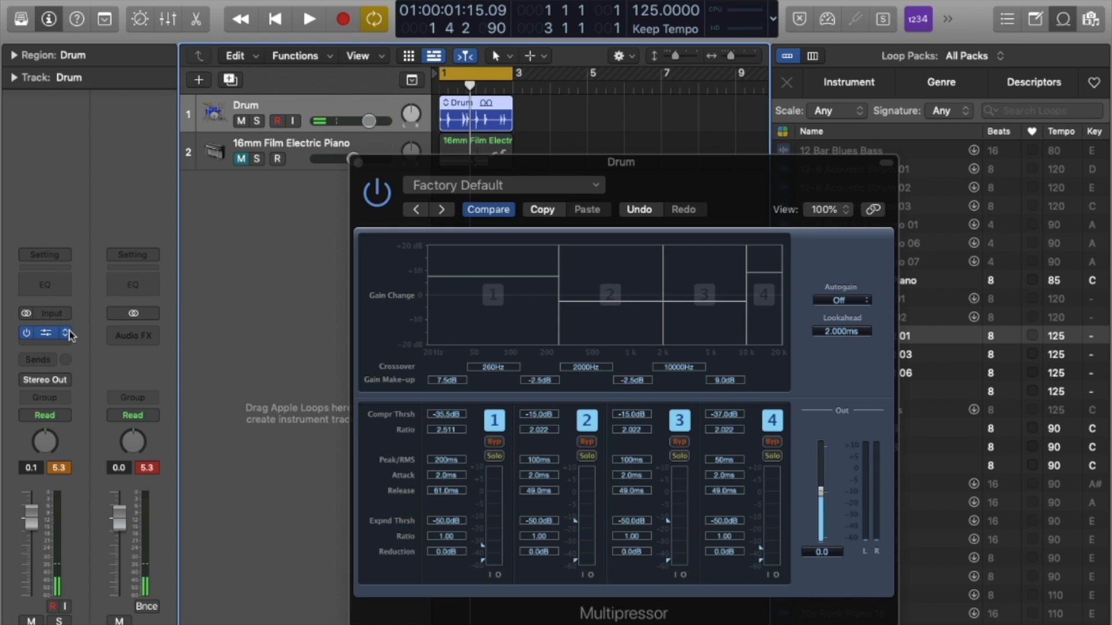
click(69, 334)
click(343, 581)
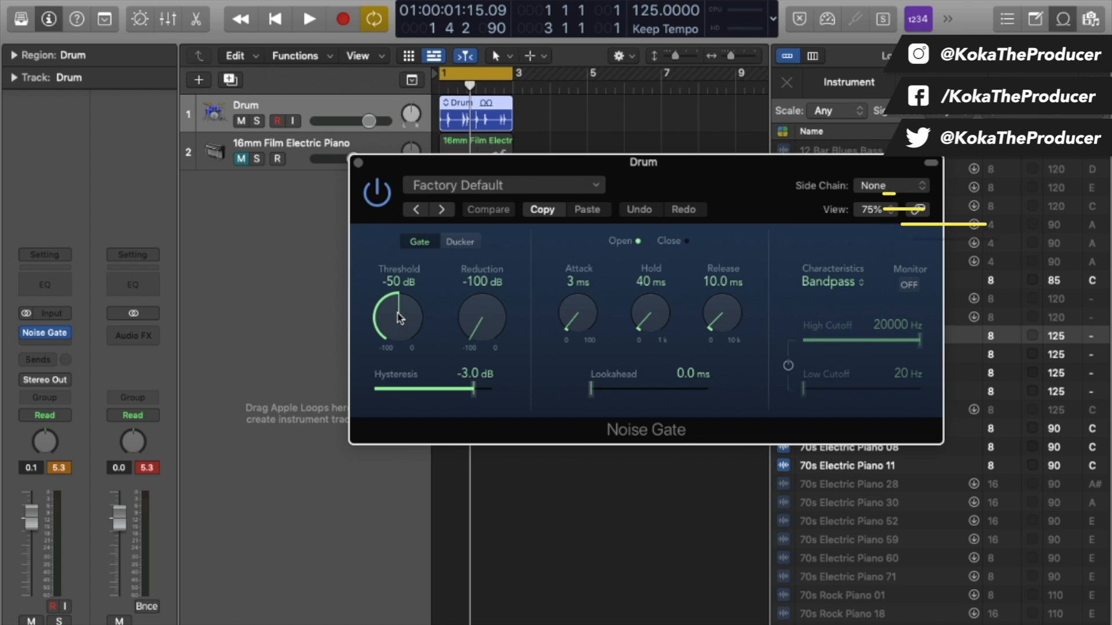
Raise the Noise Gate's Threshold to -33 dB and on to -26 dB while auditioning the drum loop, and stop playback.
drag(400, 323, 420, 280)
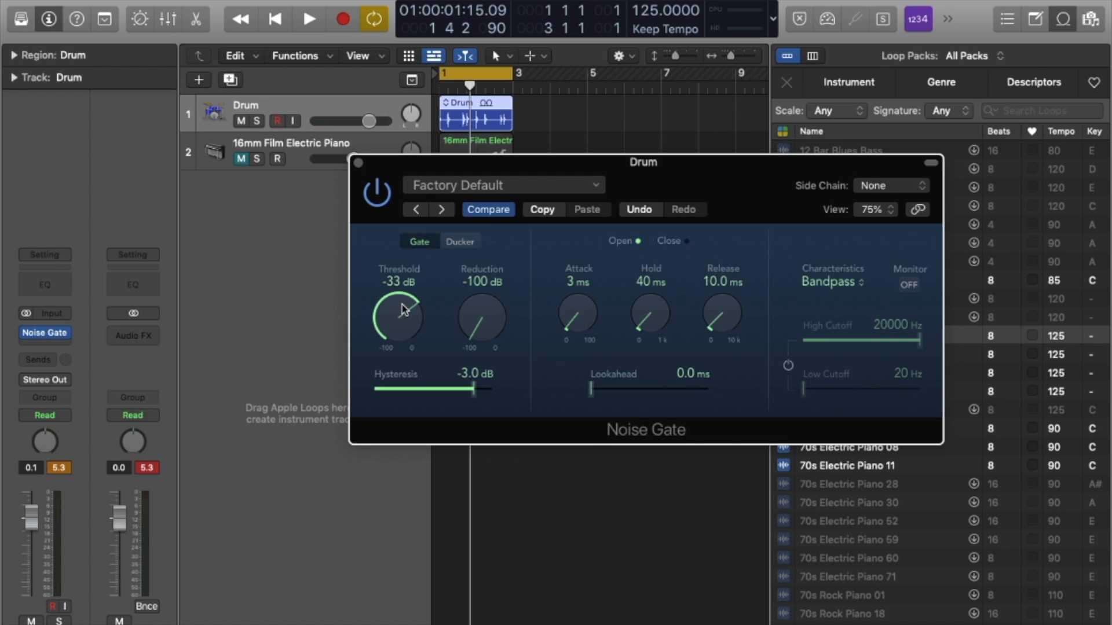
key(space)
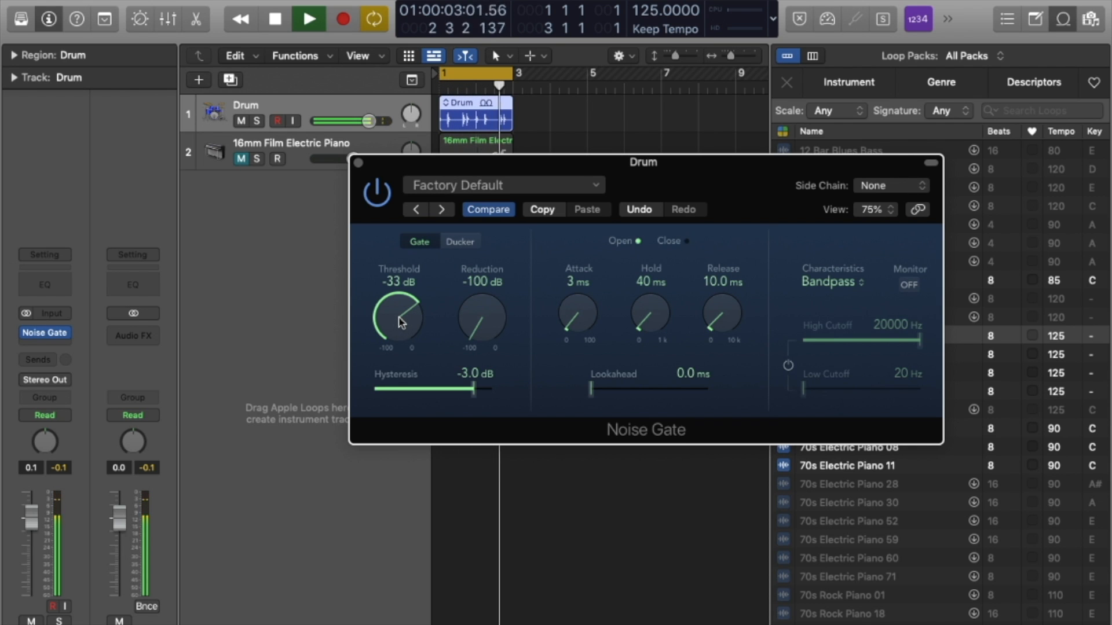
drag(400, 323, 442, 307)
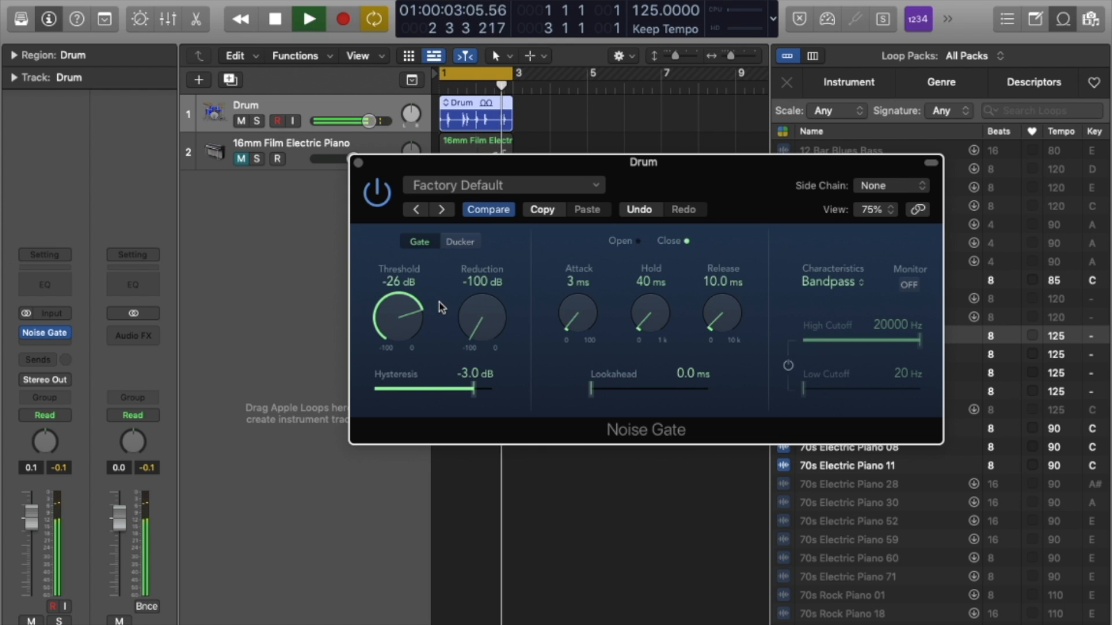
key(space)
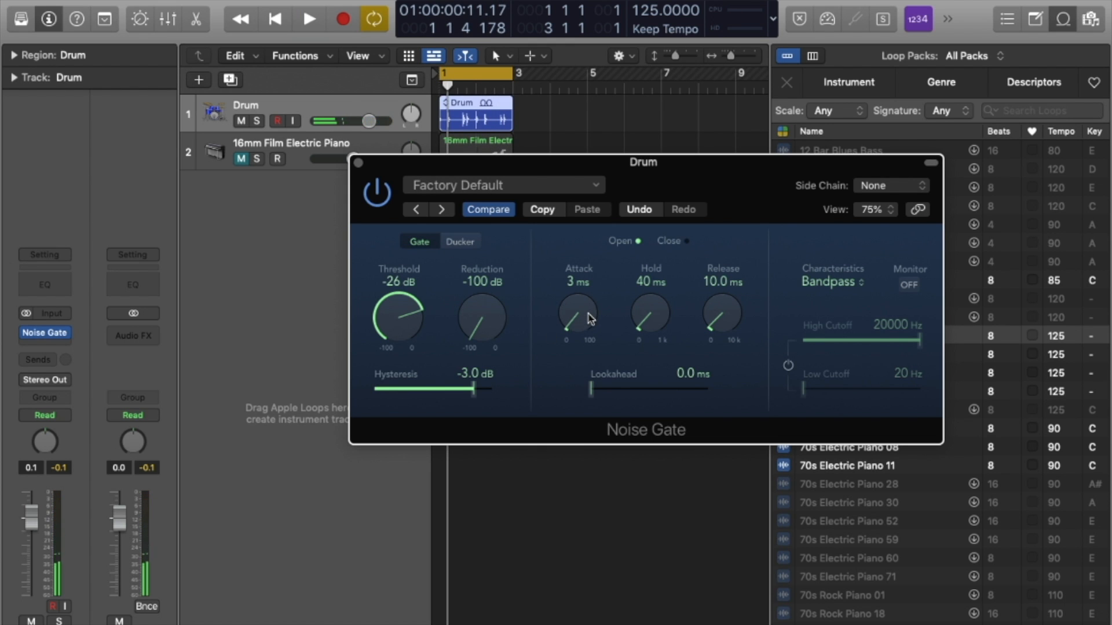
Set the Noise Gate's Attack to 0 ms, audition the drum loop, and stop playback.
drag(590, 318, 573, 435)
key(space)
key(space)
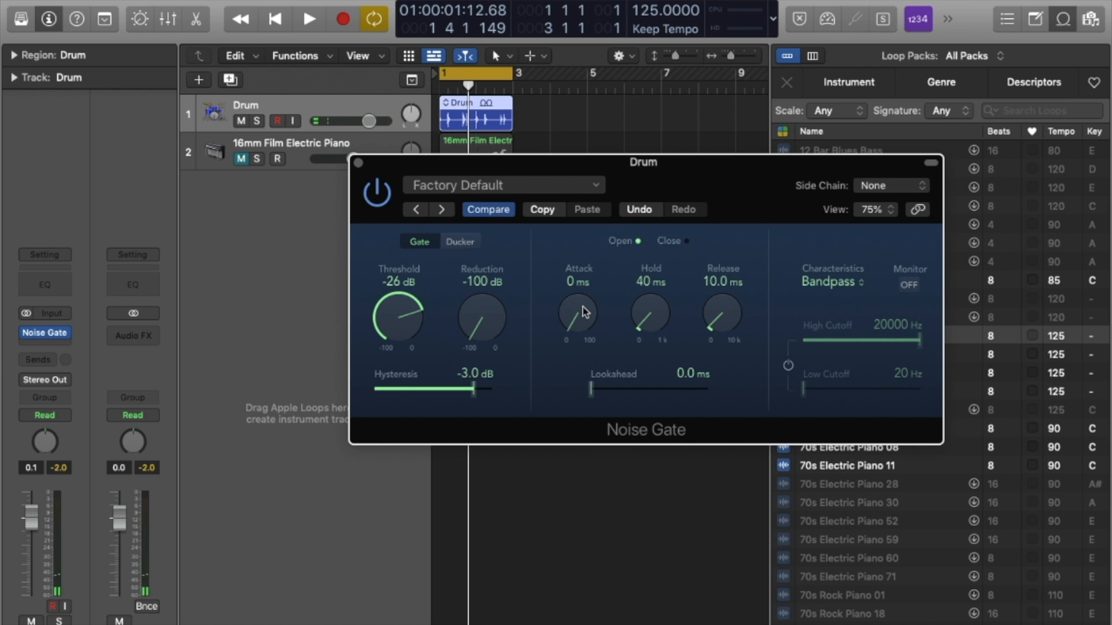
key(space)
drag(583, 307, 586, 385)
key(space)
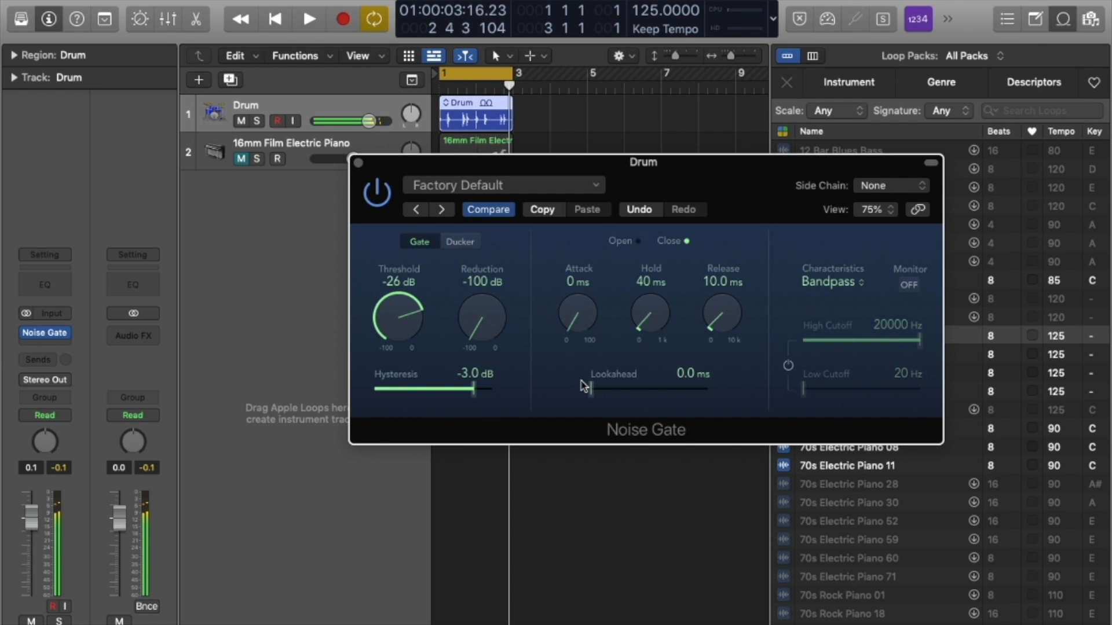